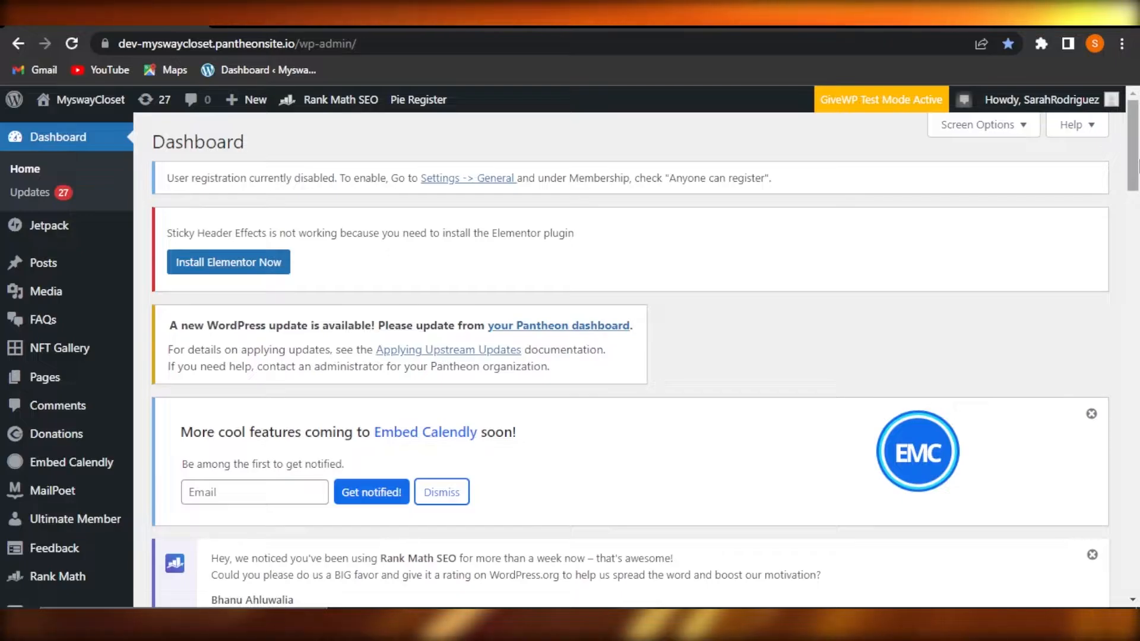
Scroll the WordPress dashboard, then switch to the Razorpay homepage in the other tab.
scroll(1051, 243, "down", 15)
scroll(1138, 371, "down", 5)
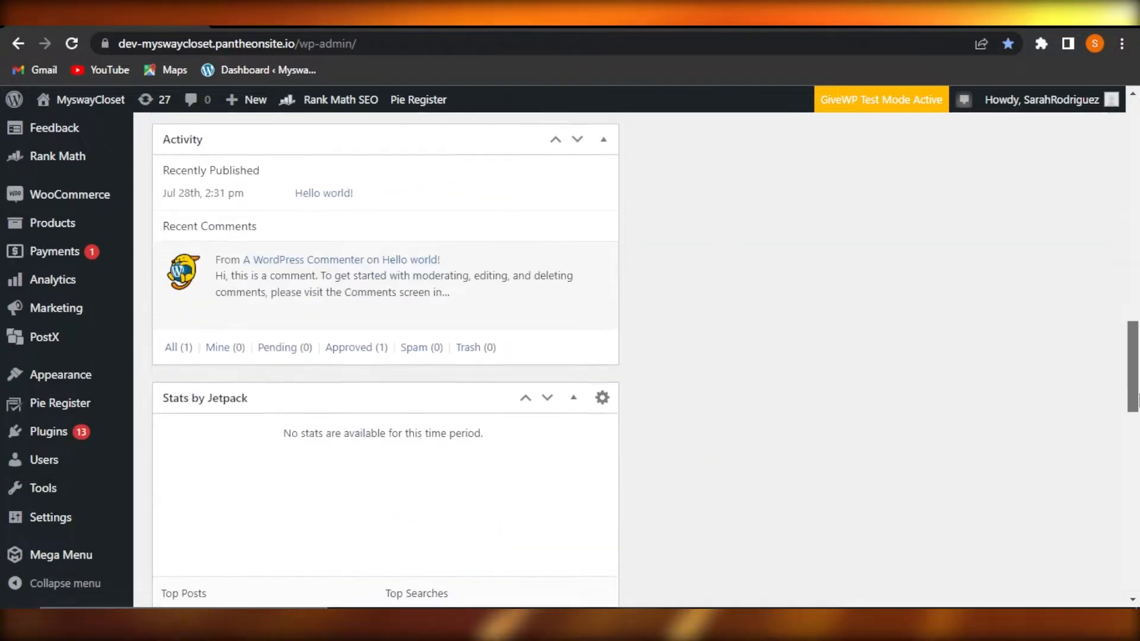
scroll(1138, 371, "up", 15)
scroll(1138, 178, "up", 2)
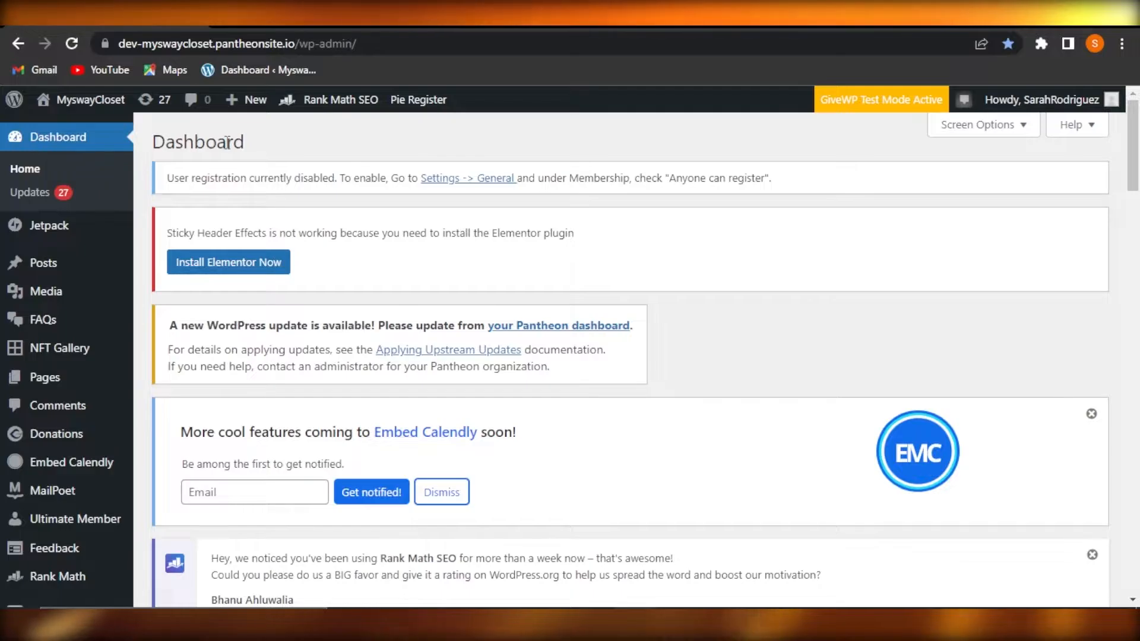
left_click(253, 21)
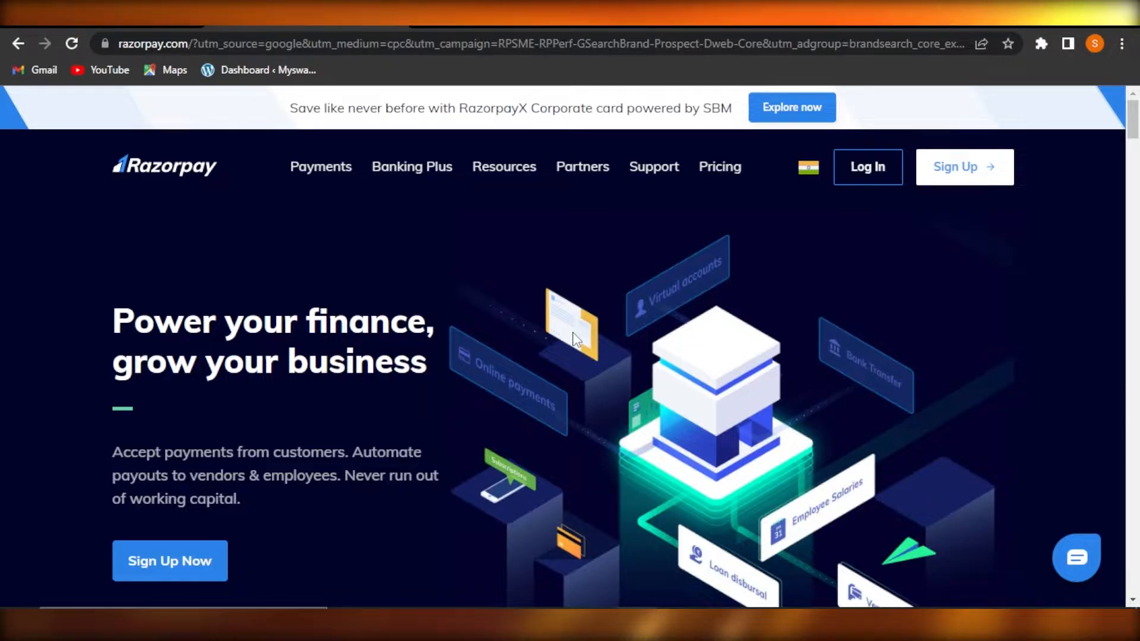
left_click_drag(1133, 122, 1133, 126)
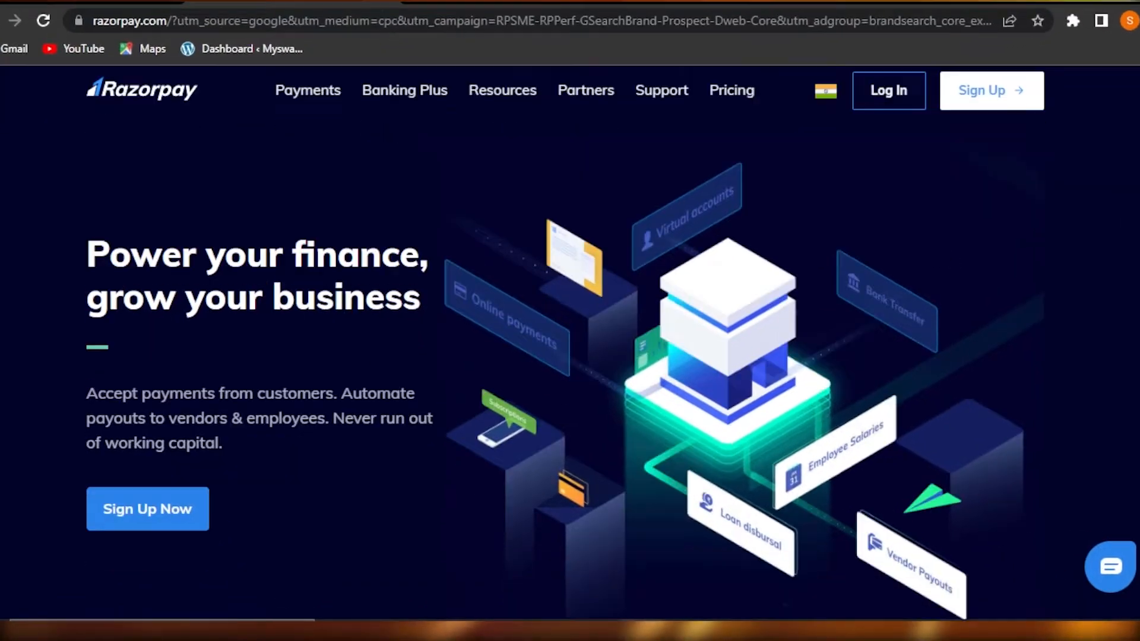
scroll(570, 356, "down", 15)
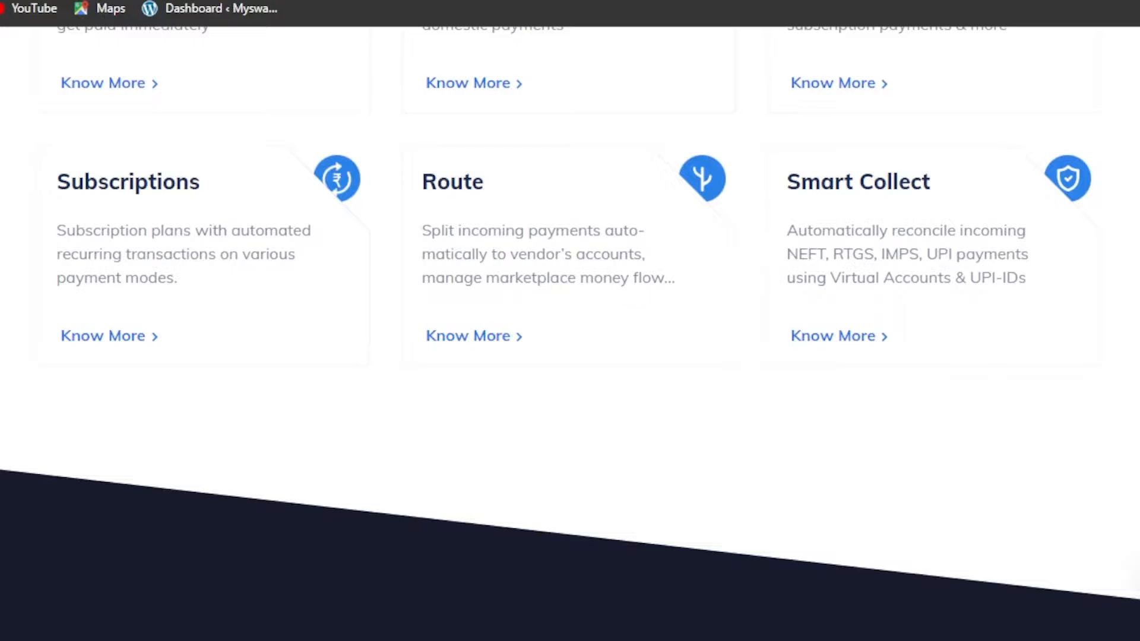
scroll(570, 356, "down", 8)
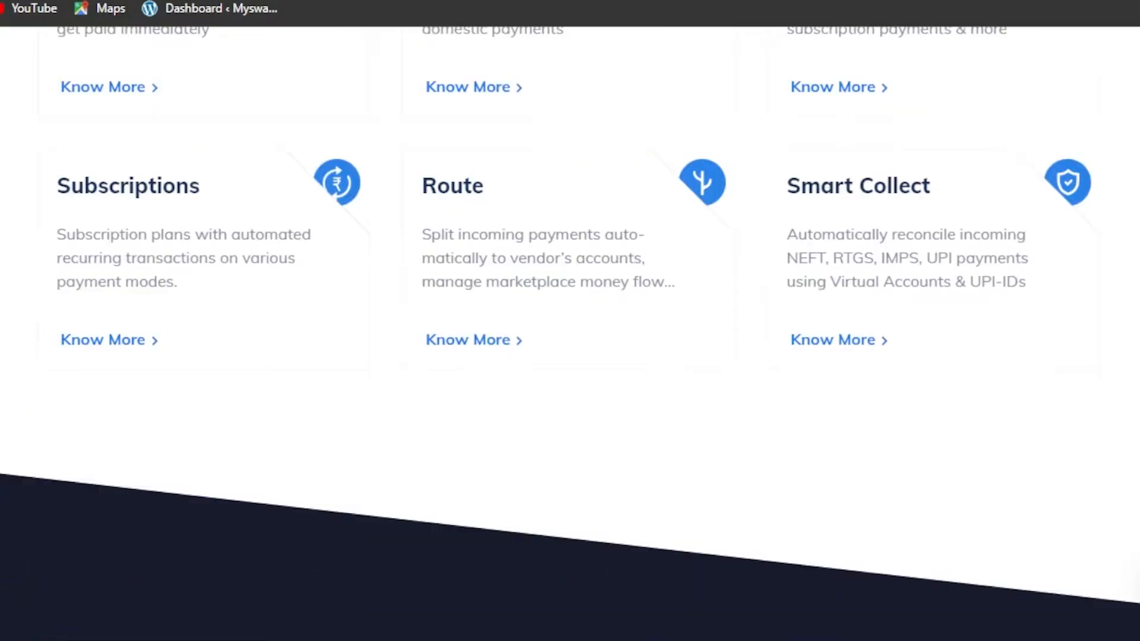
scroll(570, 356, "up", 6)
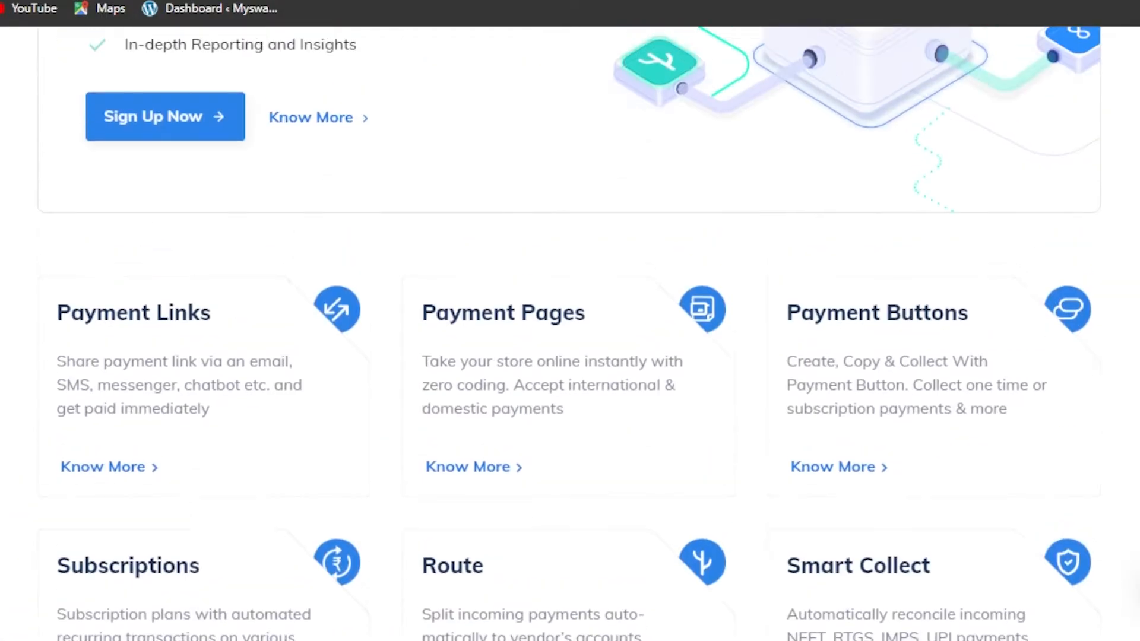
scroll(570, 356, "down", 2)
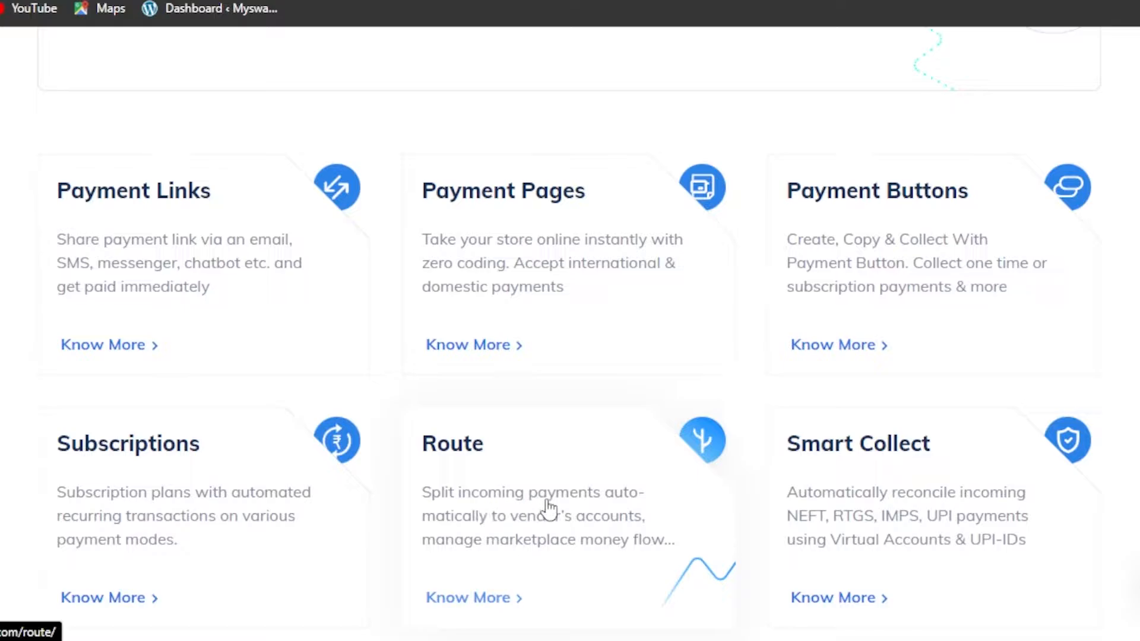
scroll(811, 493, "down", 1)
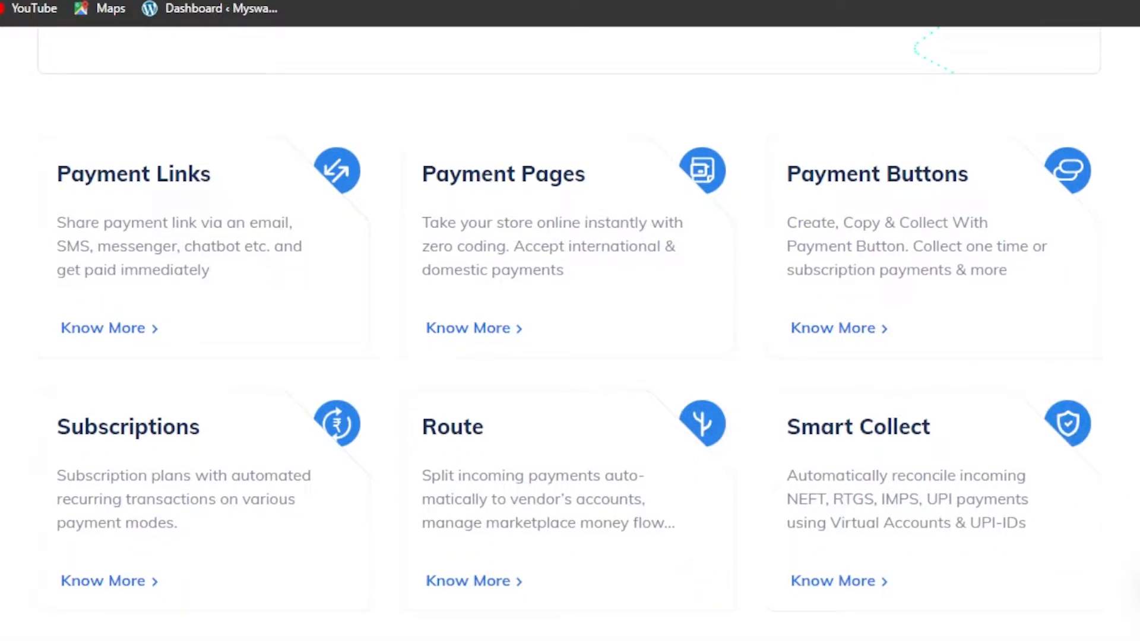
scroll(570, 333, "down", 15)
scroll(570, 332, "up", 4)
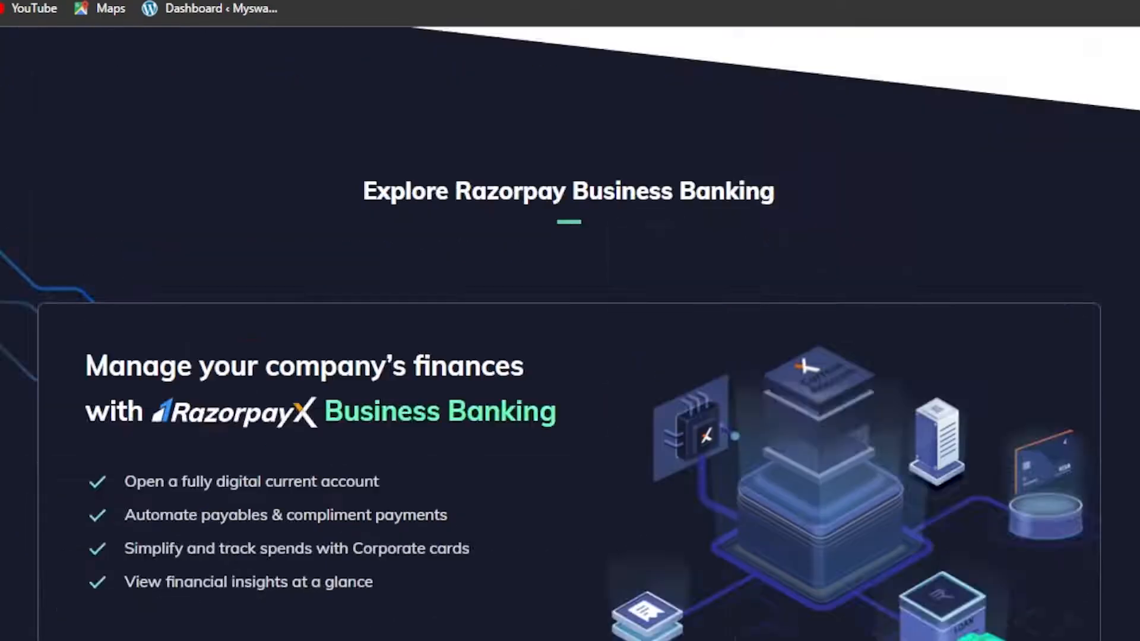
scroll(570, 333, "up", 15)
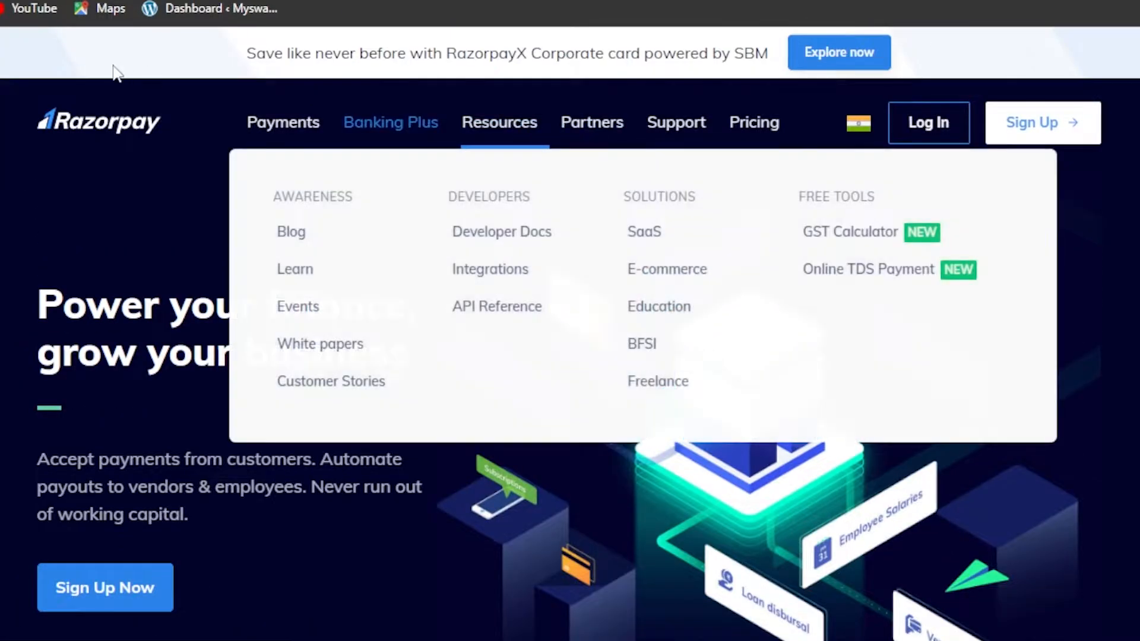
key("ctrl+Tab")
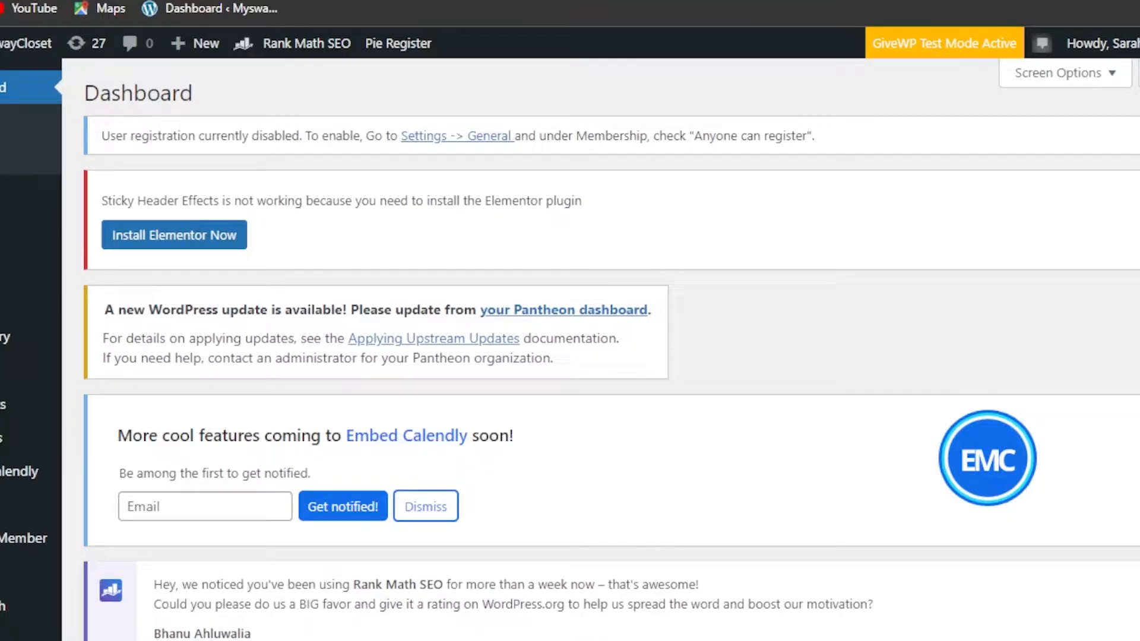
key("ctrl+shift+Tab")
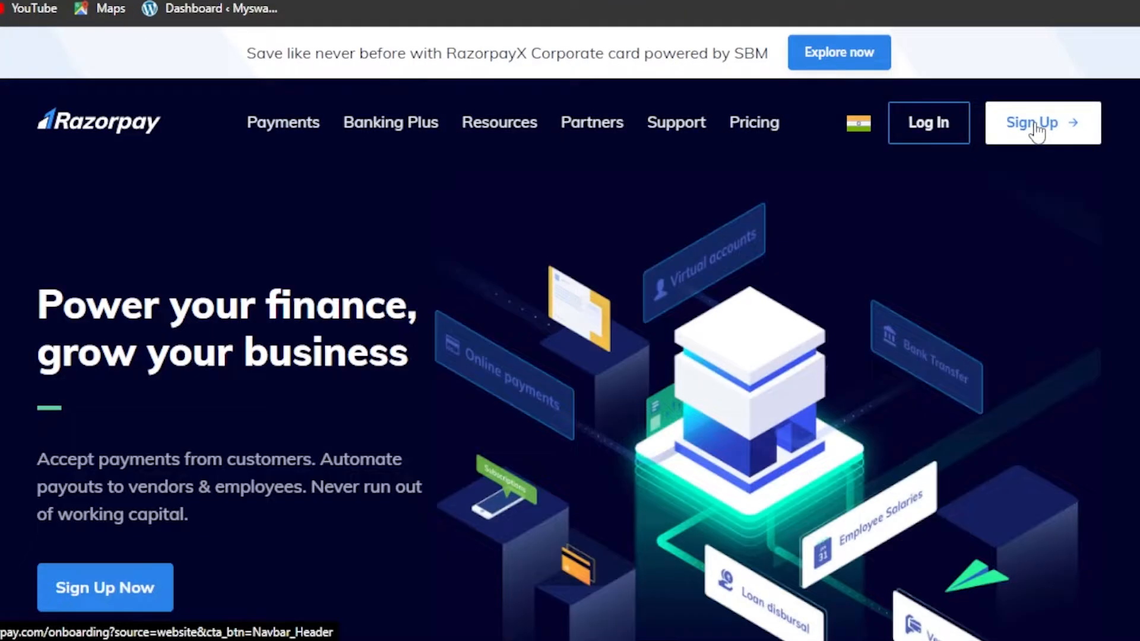
Open Razorpay's Payment Gateway page and scroll through its feature sections.
left_click(1036, 128)
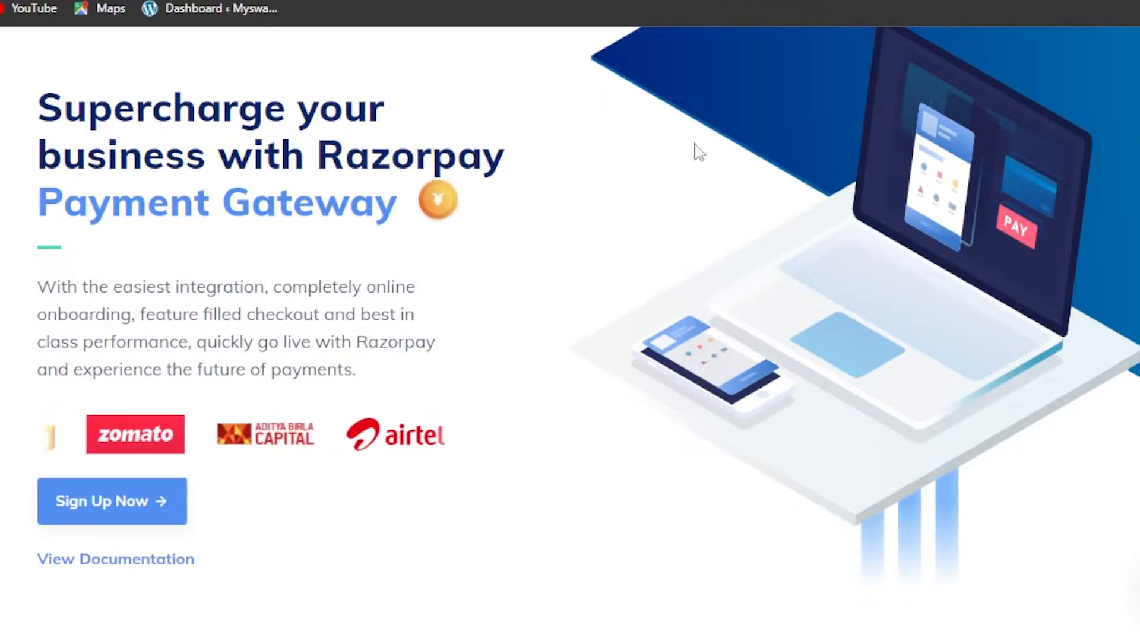
scroll(570, 332, "down", 15)
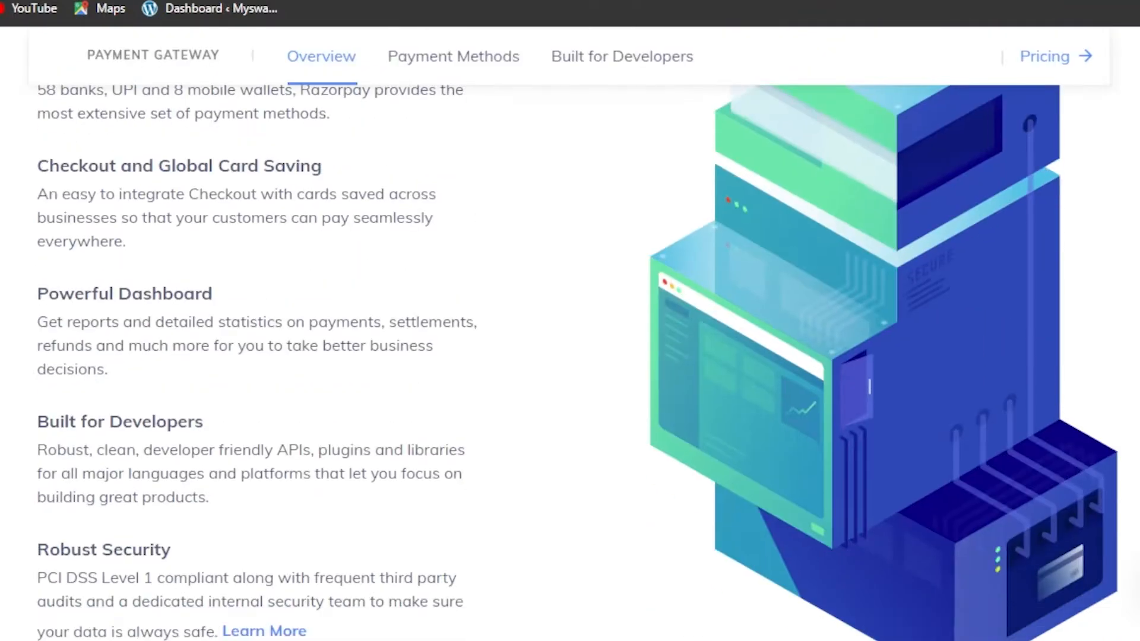
scroll(570, 333, "down", 15)
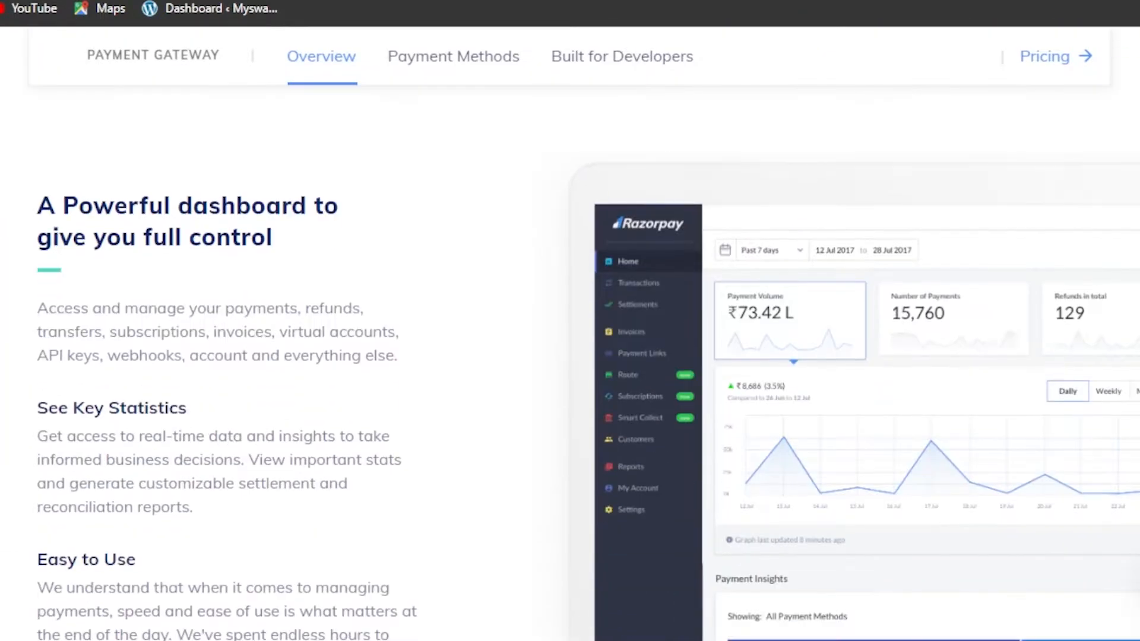
scroll(570, 332, "down", 15)
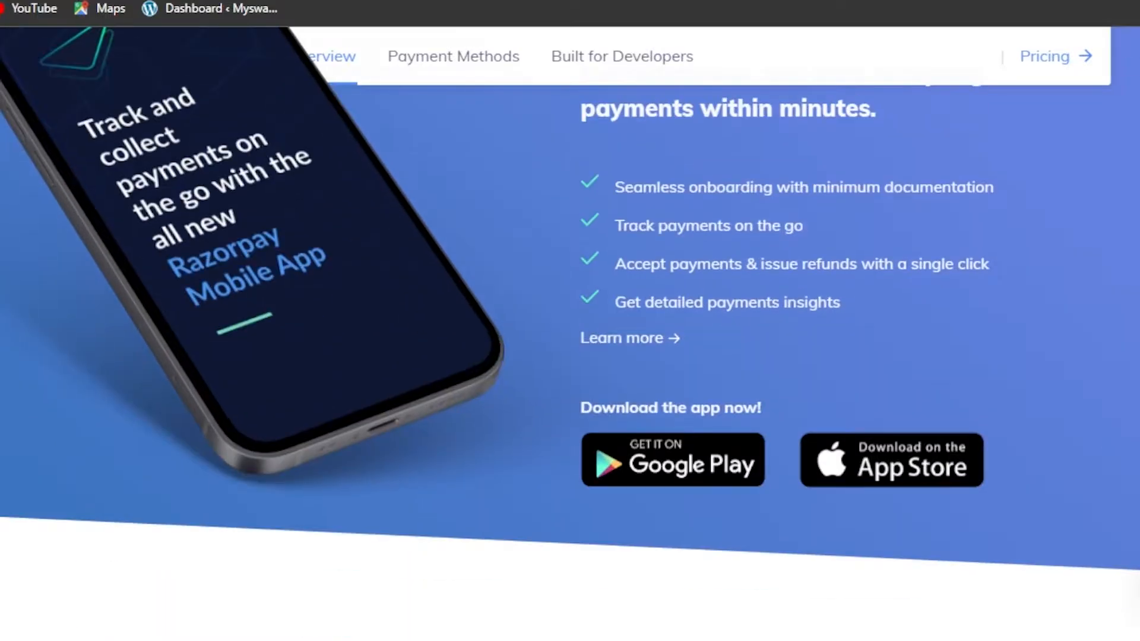
scroll(570, 332, "up", 20)
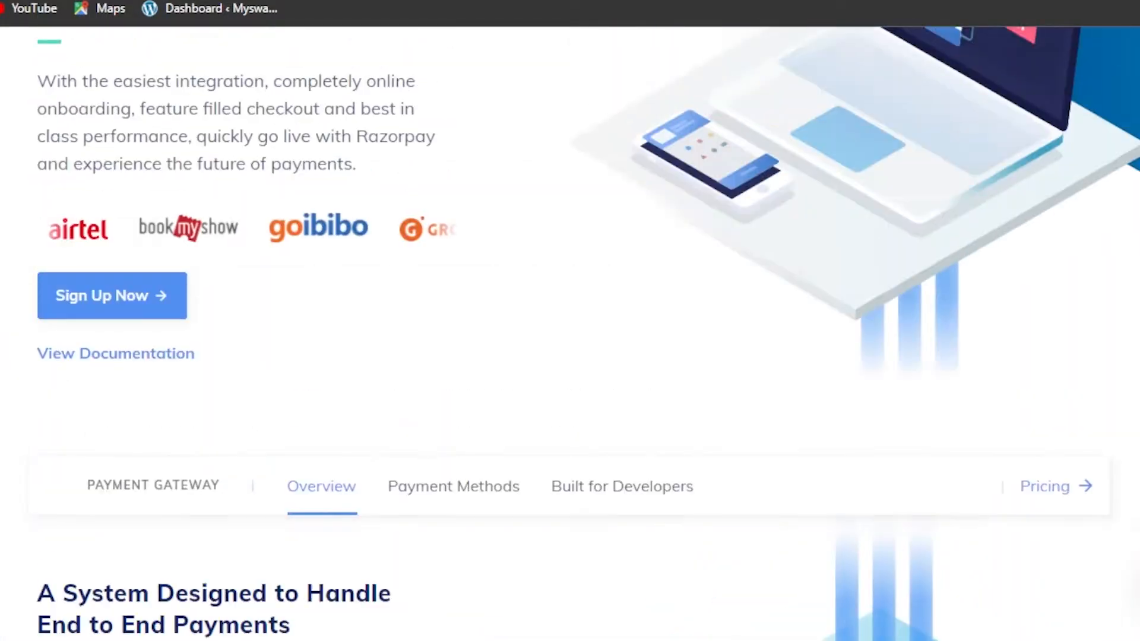
scroll(570, 332, "down", 15)
scroll(570, 333, "up", 15)
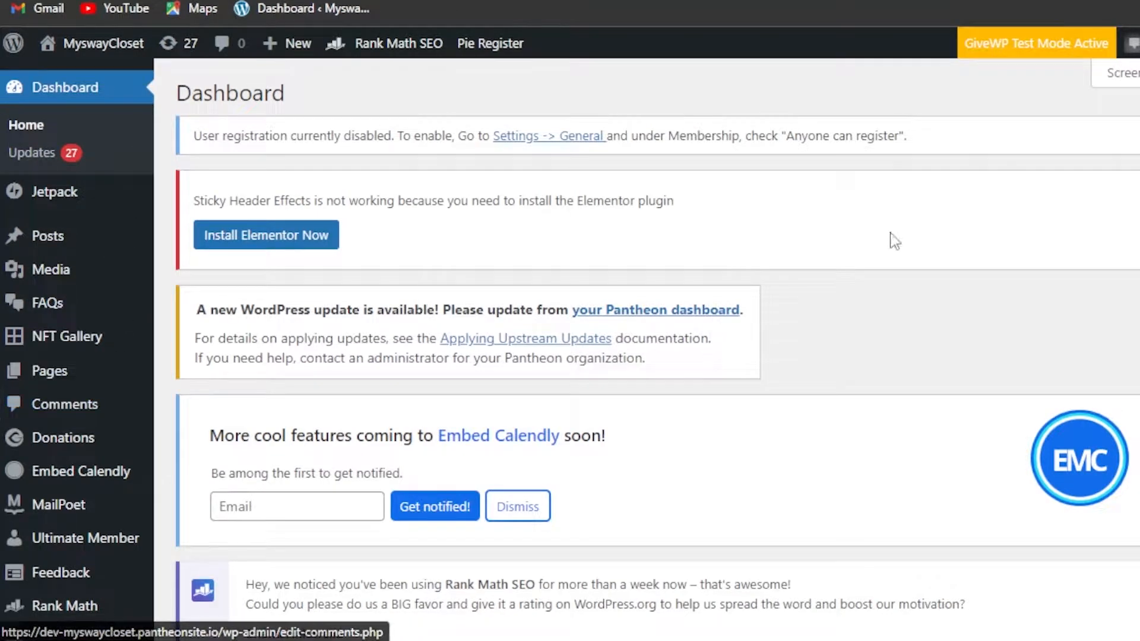
Search Plugins > Add New for 'razorpay' and check the WooCommerce plugin's rating and update date.
scroll(840, 224, "down", 7)
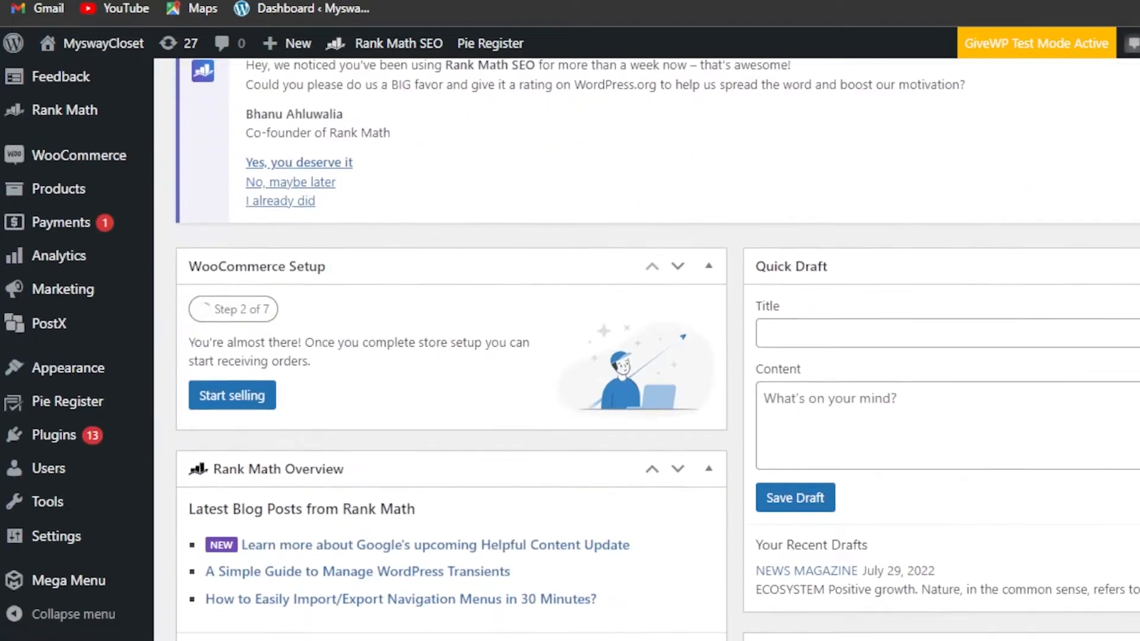
mouse_move(53, 435)
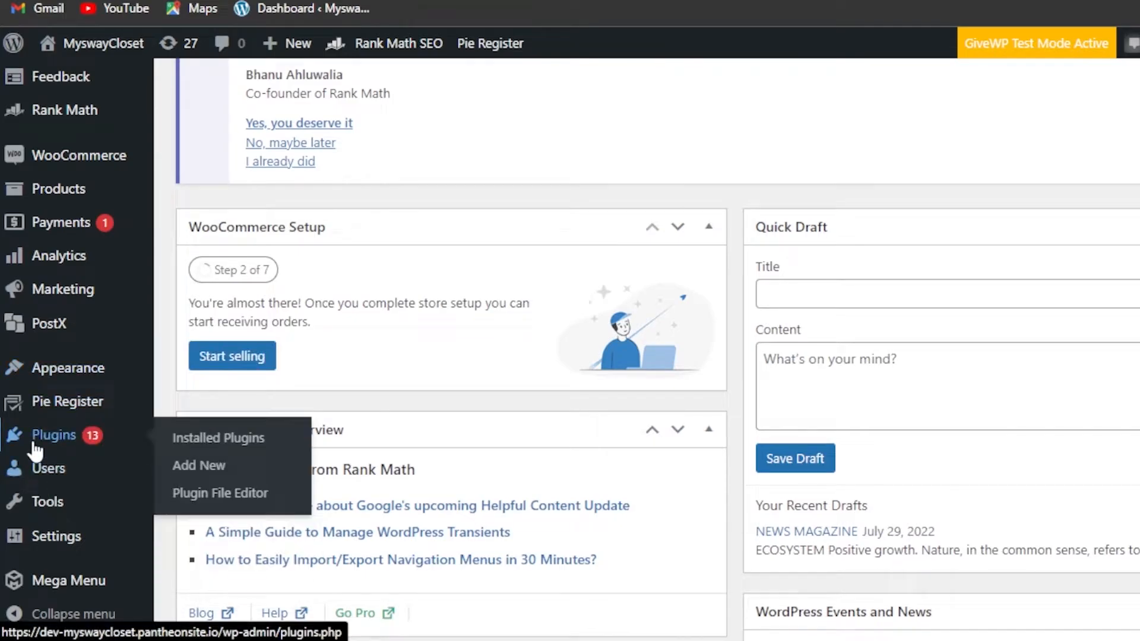
left_click(229, 472)
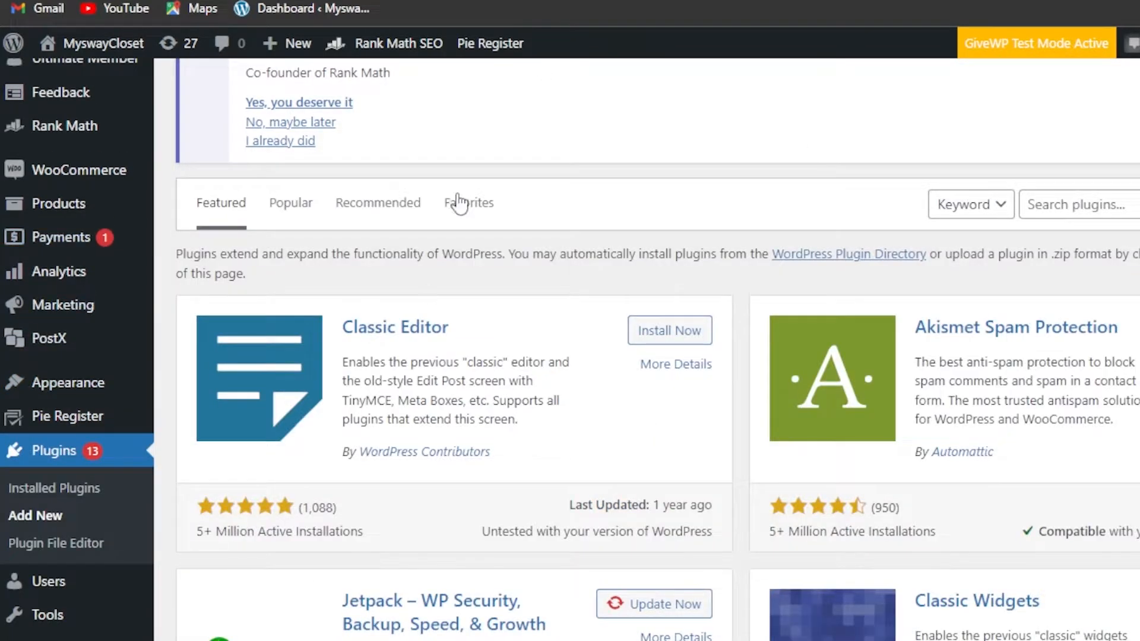
left_click(1078, 205)
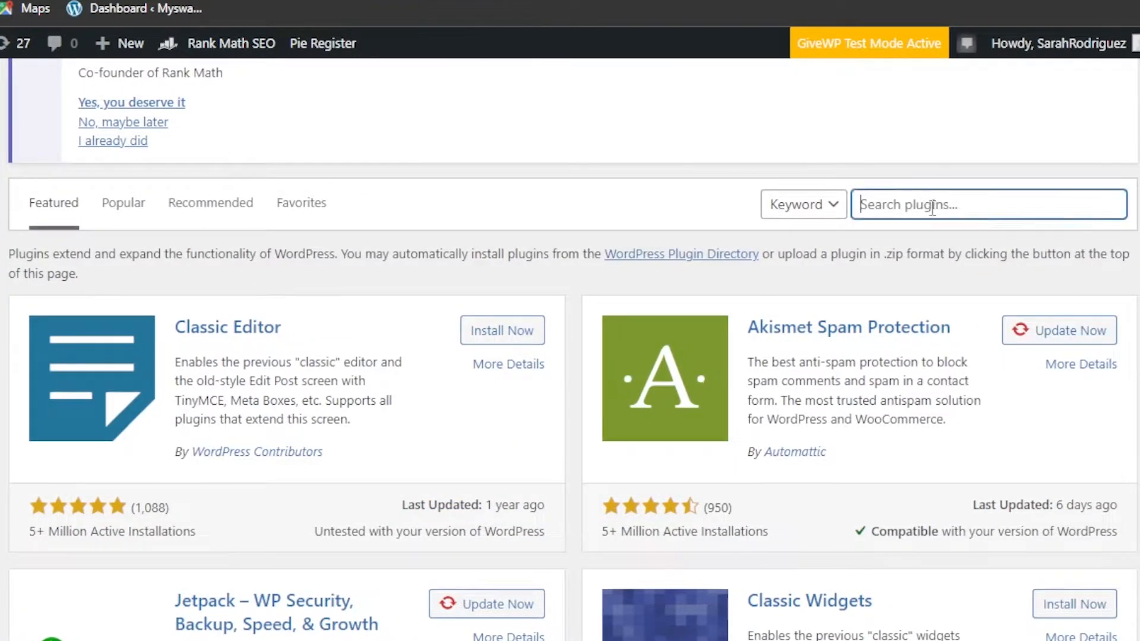
type("razorpay")
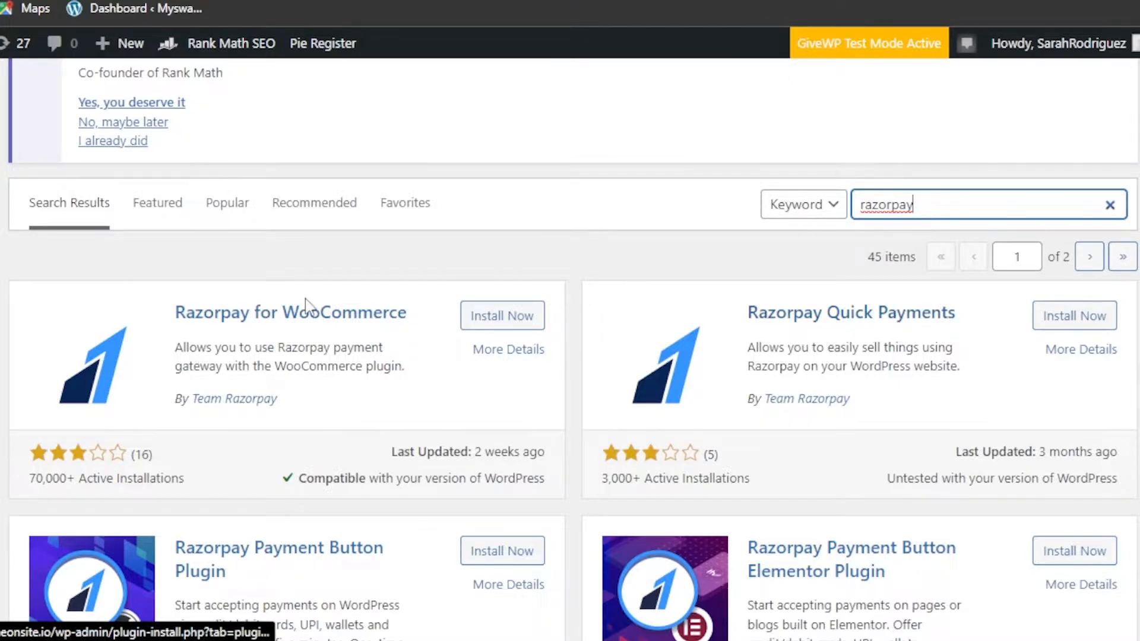
scroll(570, 351, "down", 2)
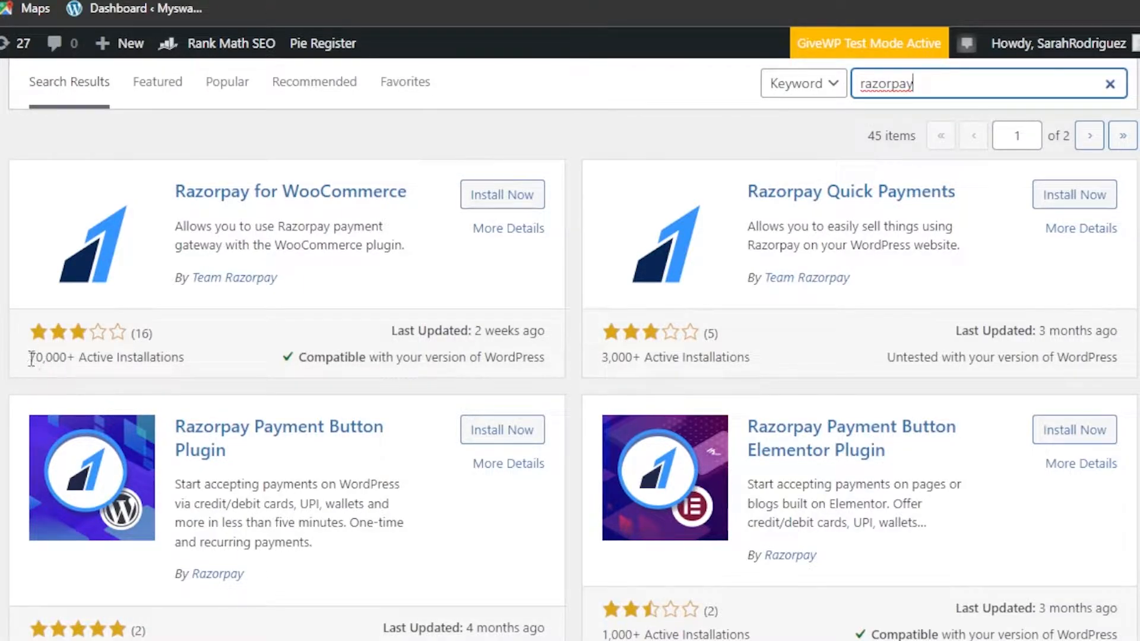
left_click_drag(32, 358, 199, 368)
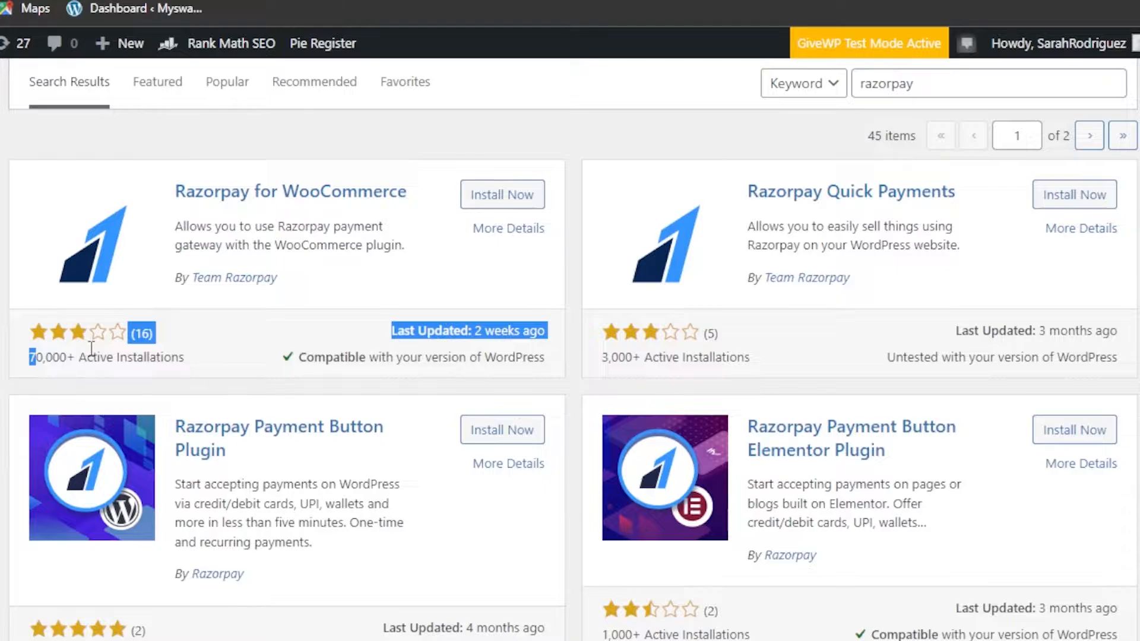
Activate Razorpay for WooCommerce, install Razorpay Quick Payments, and find both in the plugins list.
left_click(573, 285)
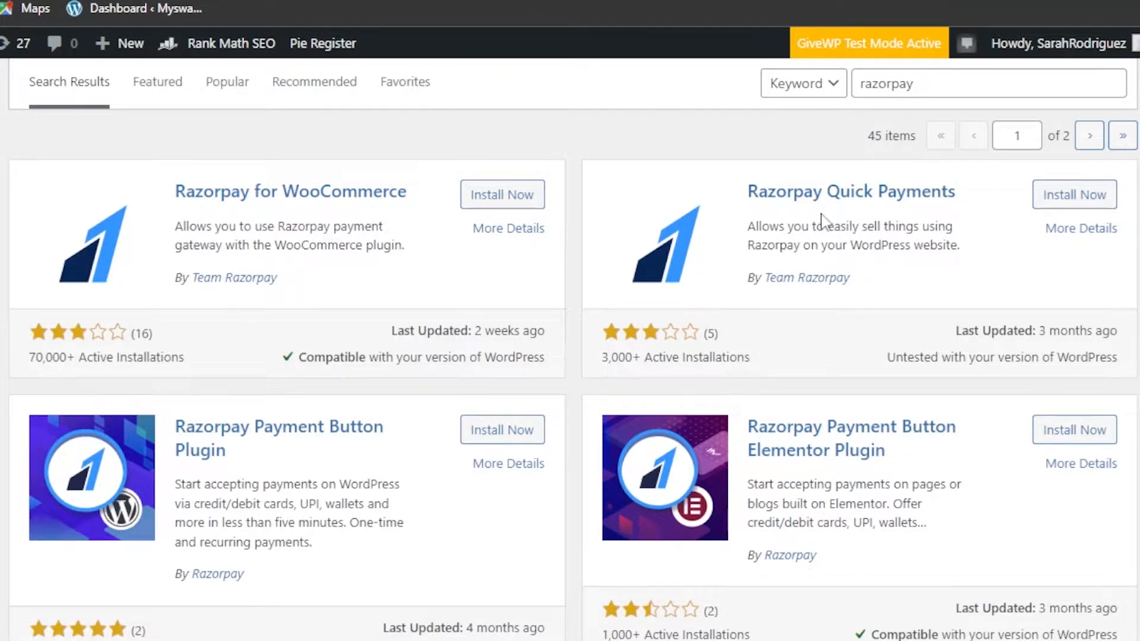
left_click(505, 202)
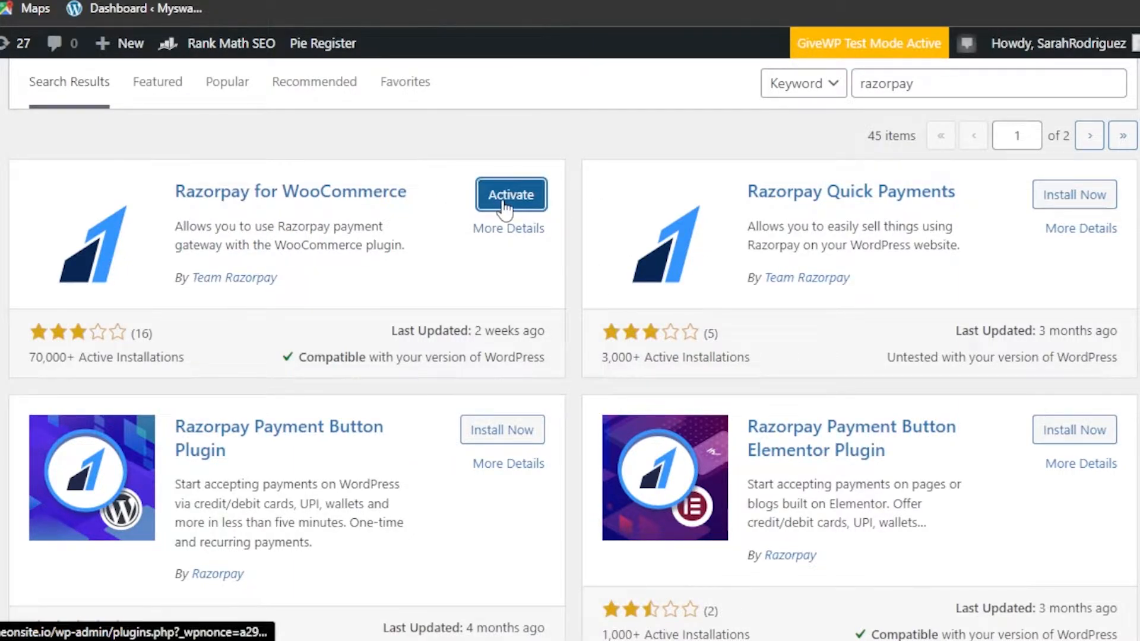
left_click(1077, 198)
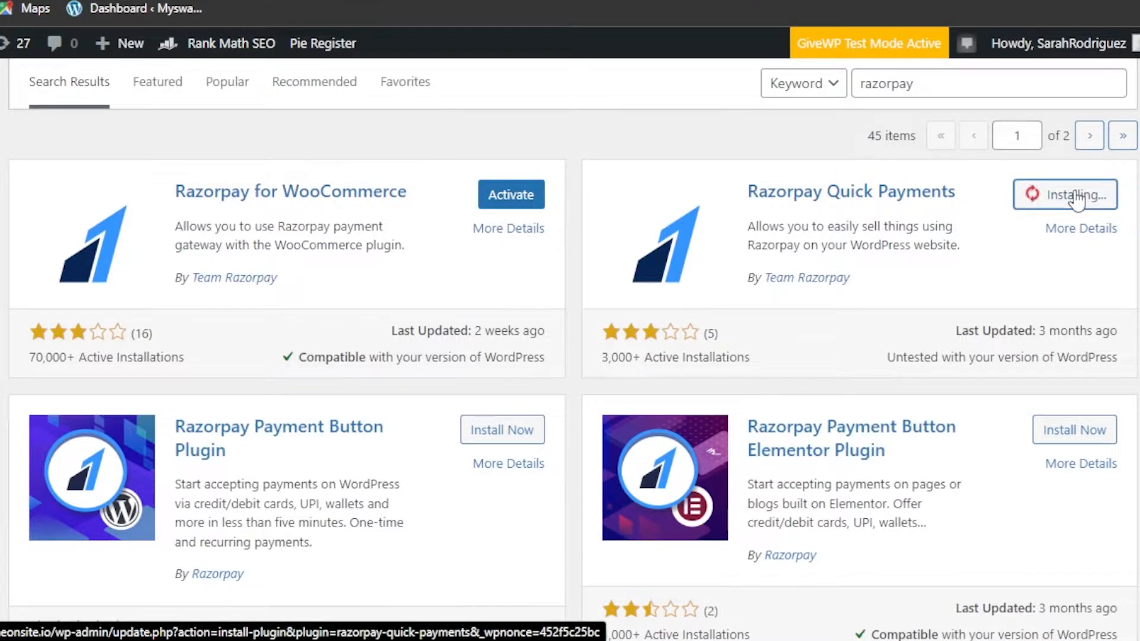
left_click(1031, 202)
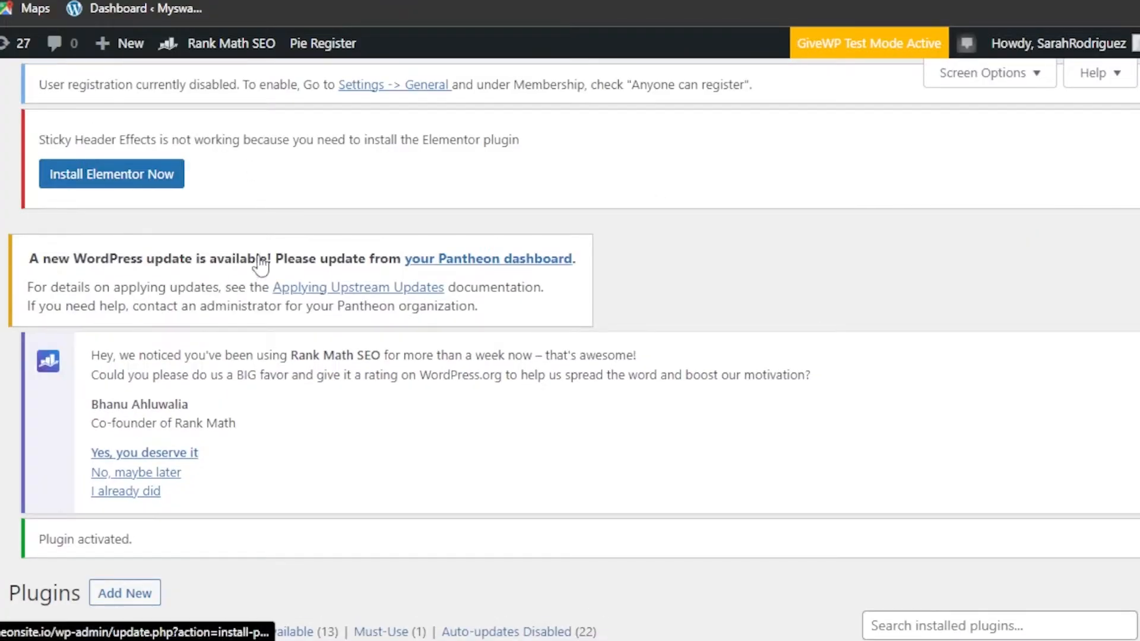
scroll(570, 350, "down", 10)
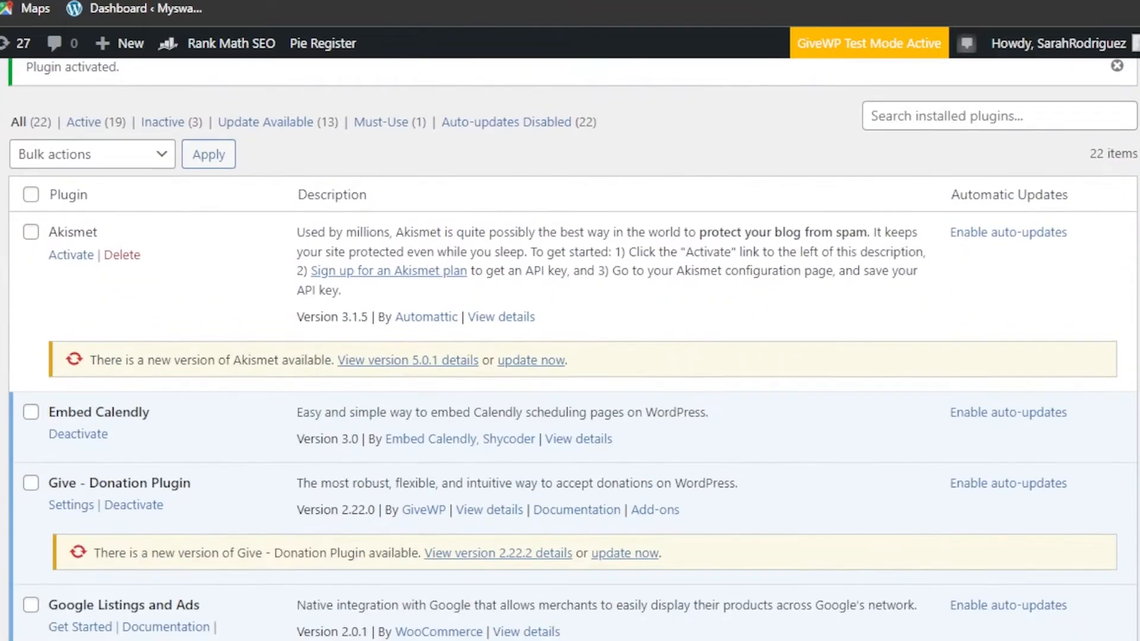
scroll(570, 349, "up", 10)
scroll(570, 349, "down", 4)
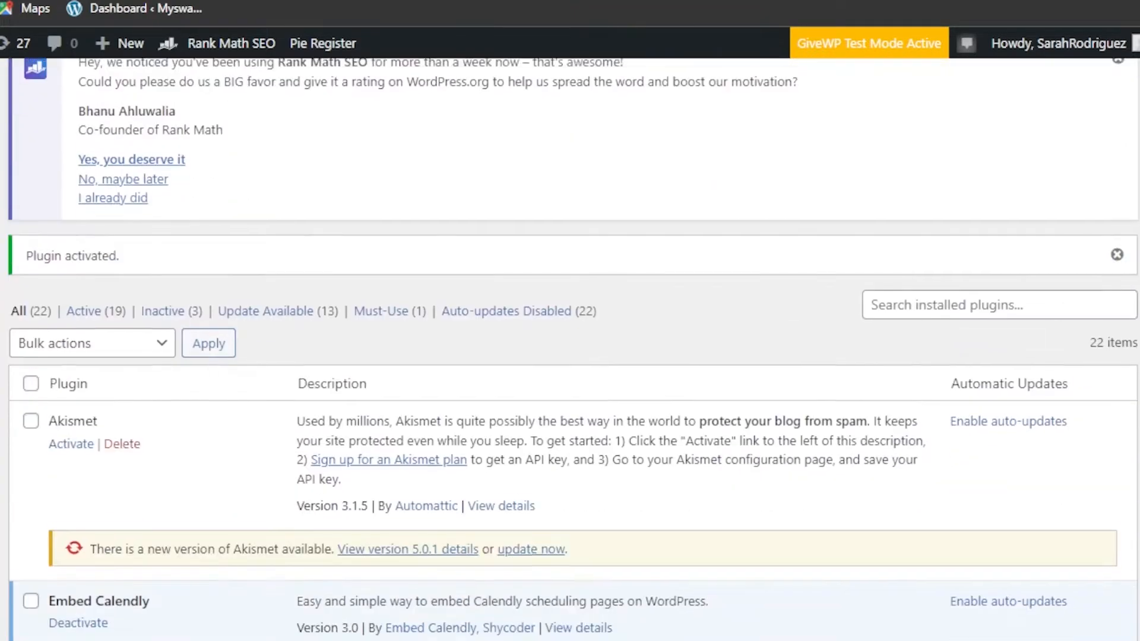
scroll(570, 349, "down", 8)
scroll(570, 349, "down", 15)
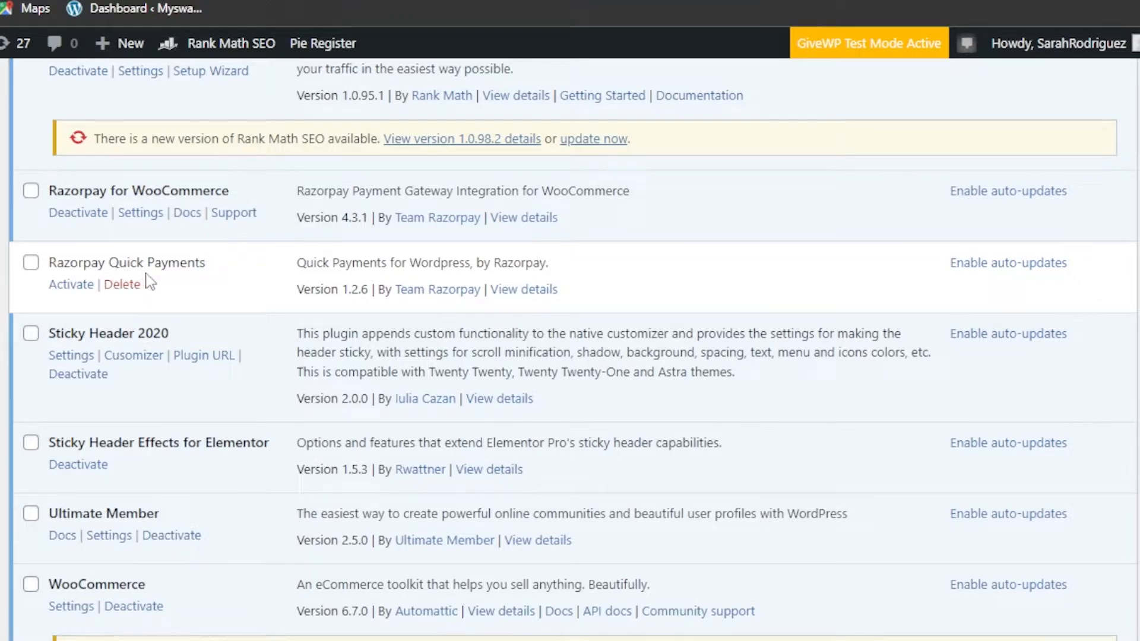
Open the Razorpay for WooCommerce settings and review the checkout title.
left_click(137, 213)
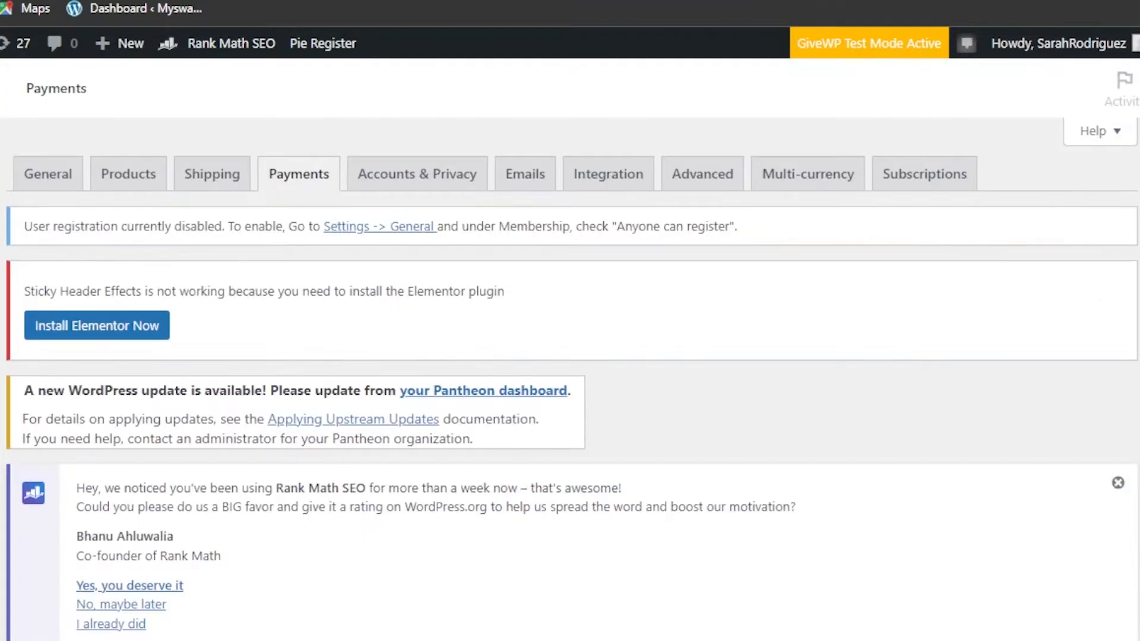
scroll(570, 380, "down", 15)
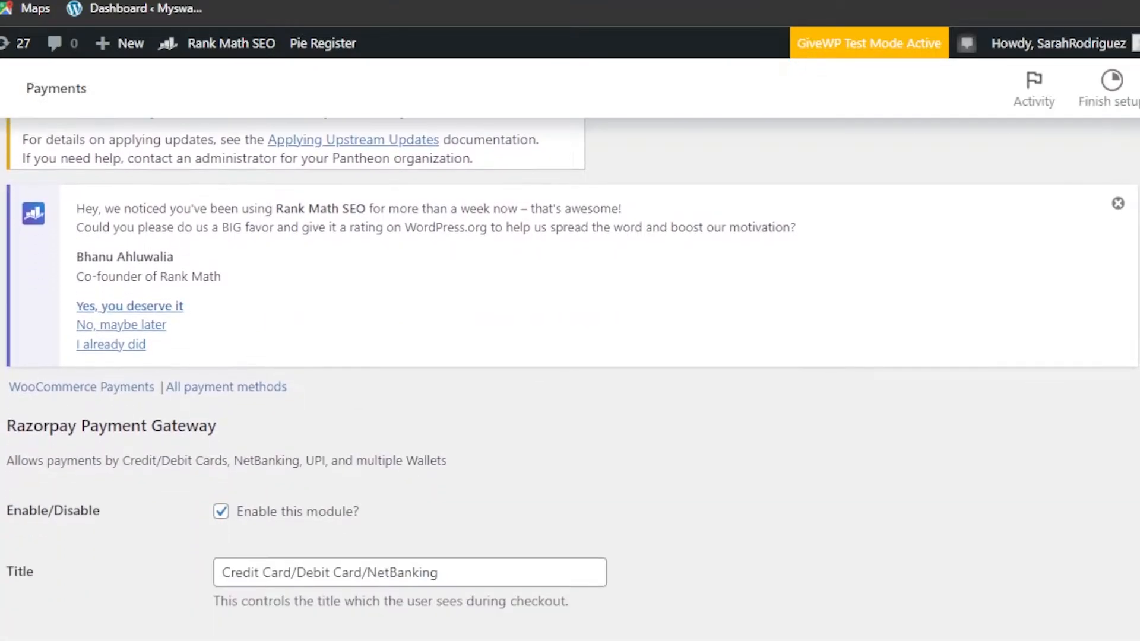
scroll(570, 380, "down", 1)
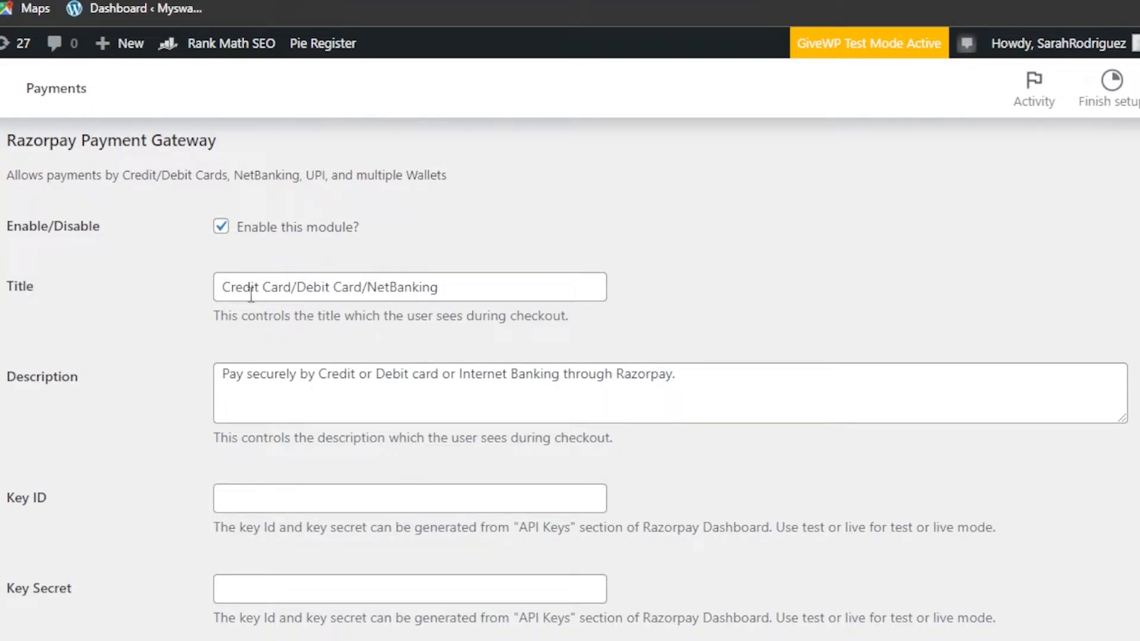
left_click_drag(229, 293, 387, 300)
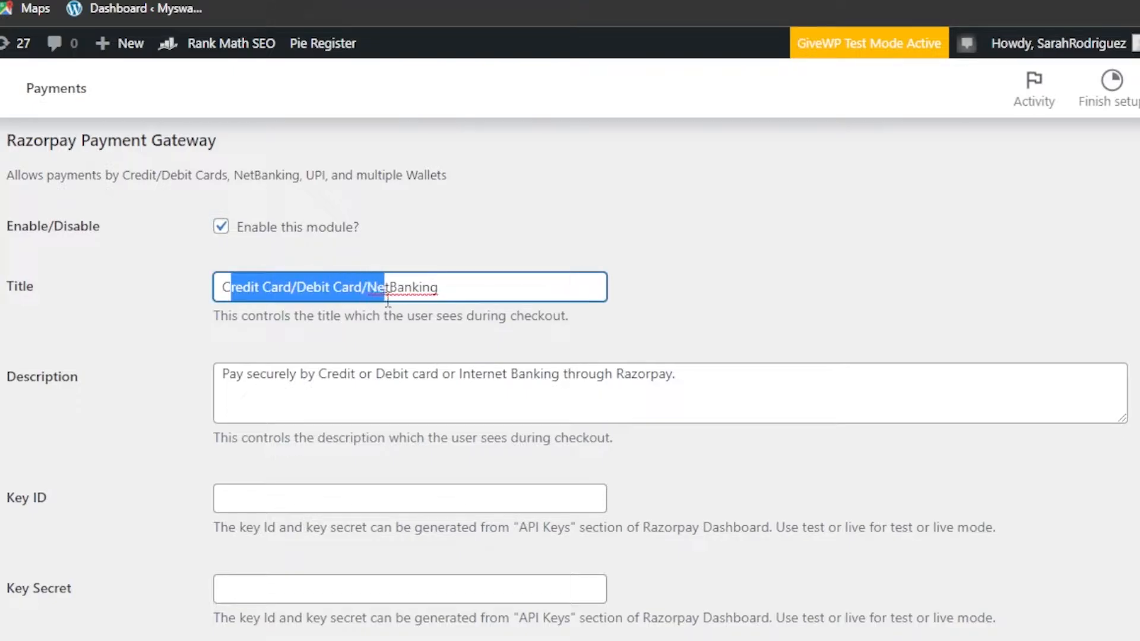
left_click(662, 328)
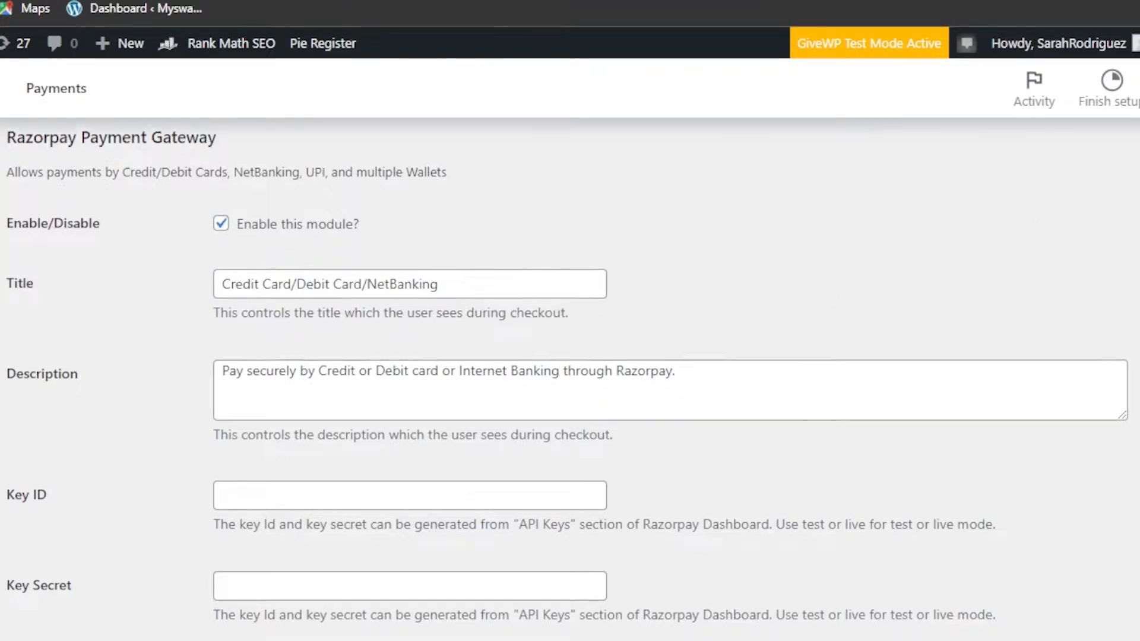
Review the gateway's checkout description text.
scroll(570, 380, "down", 6)
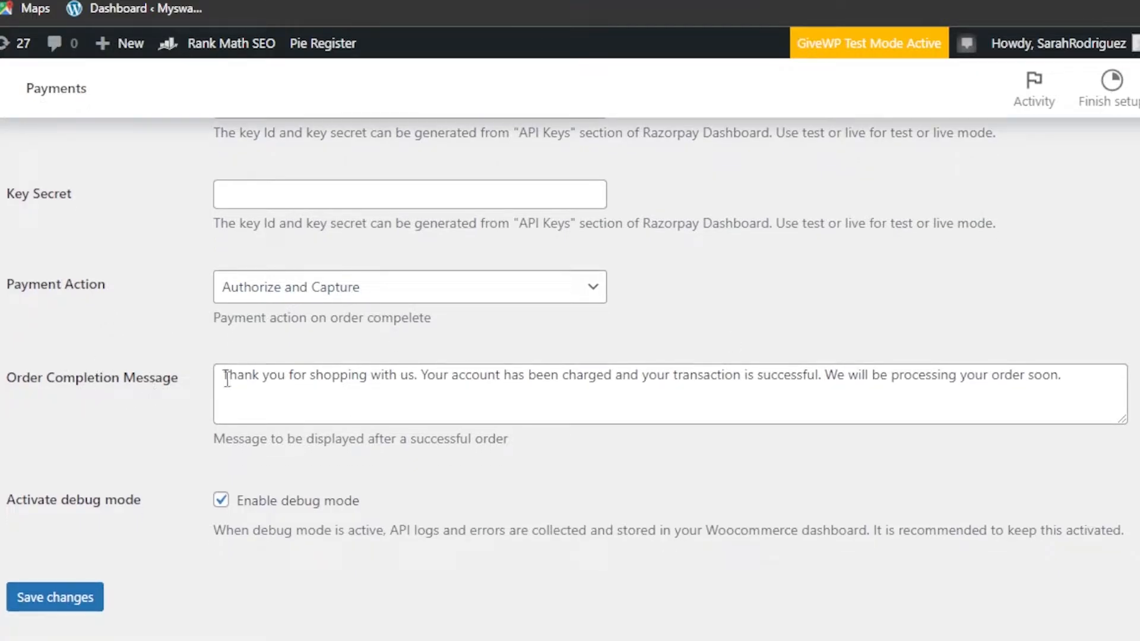
scroll(570, 380, "up", 9)
scroll(570, 380, "down", 2)
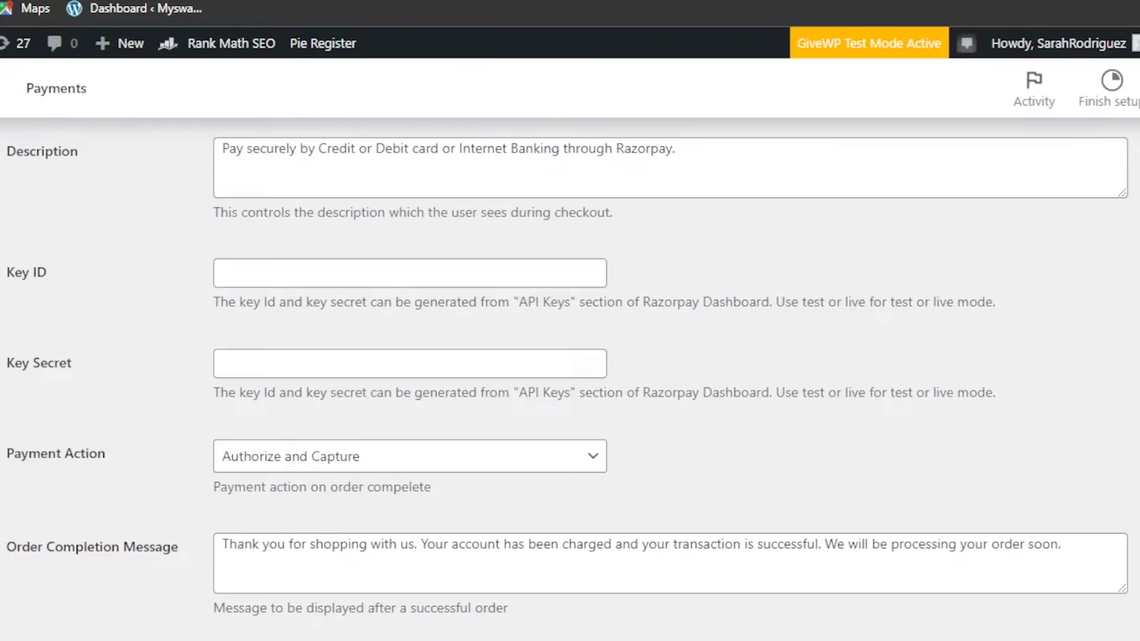
scroll(570, 380, "down", 2)
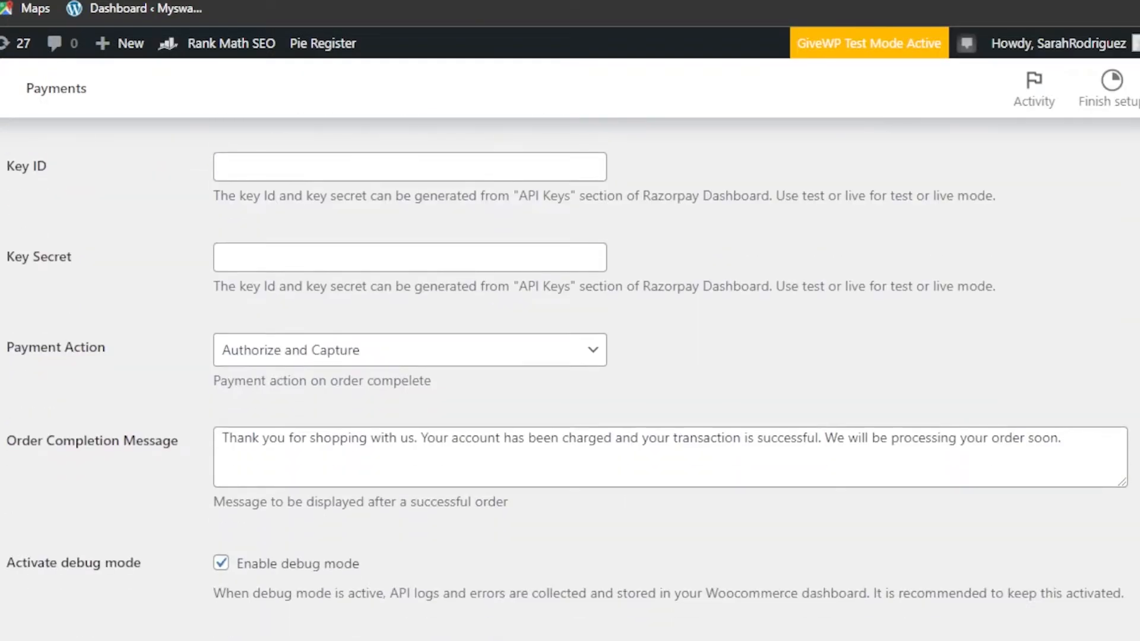
scroll(570, 380, "up", 6)
scroll(569, 380, "down", 2)
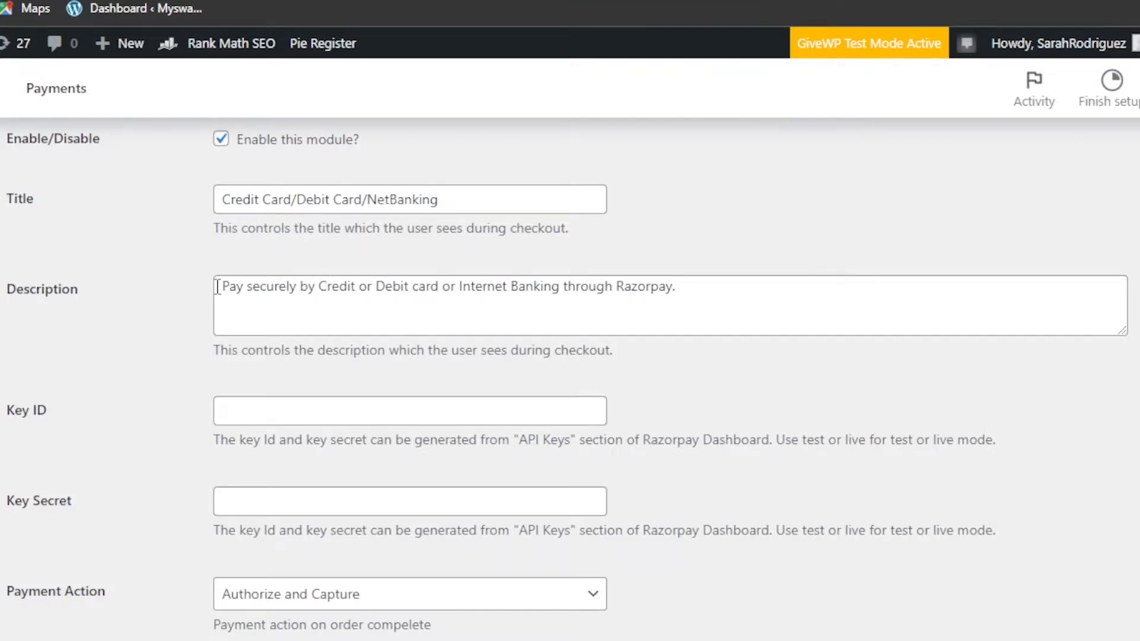
left_click_drag(218, 287, 696, 311)
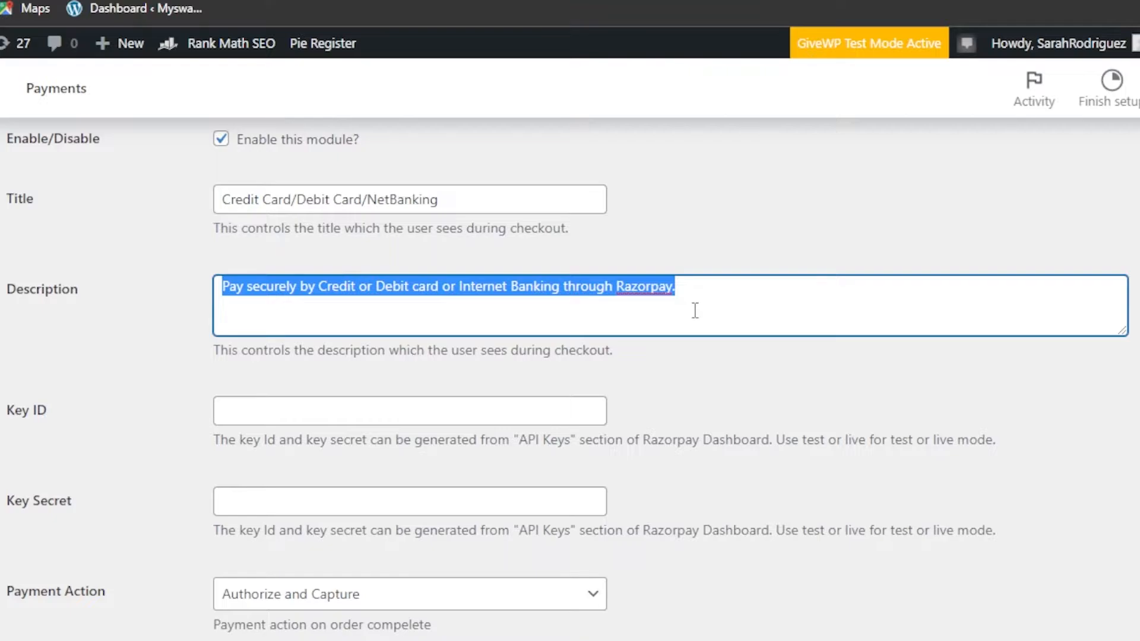
left_click(696, 311)
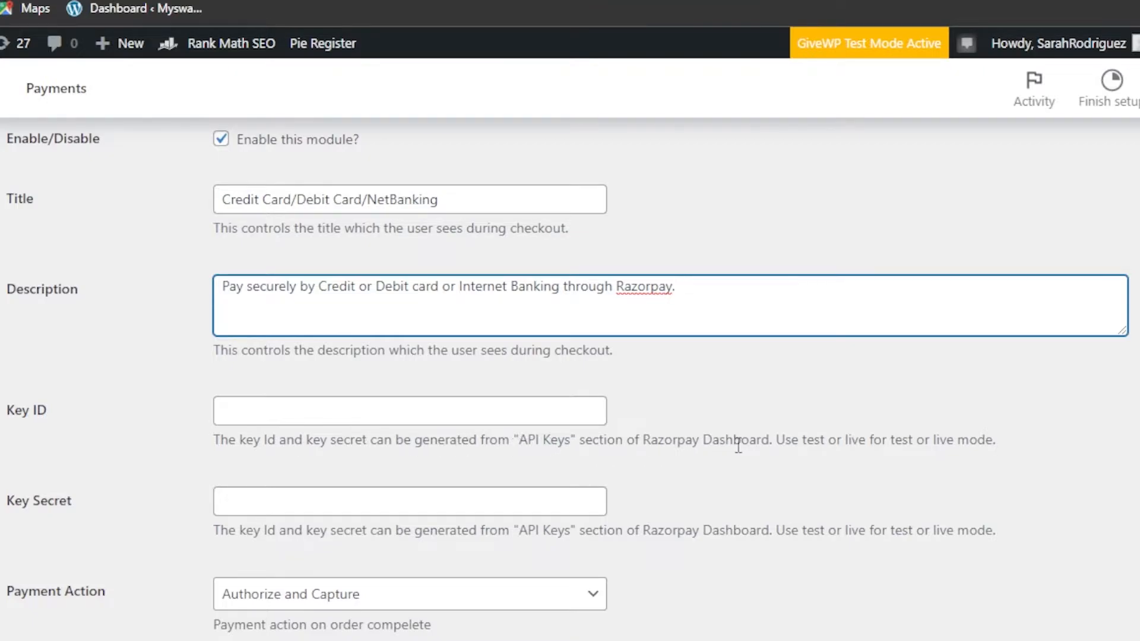
Note the Key Id and Key Secret come from the Razorpay Dashboard; keep Payment Action as Authorize and Capture.
left_click_drag(640, 440, 780, 446)
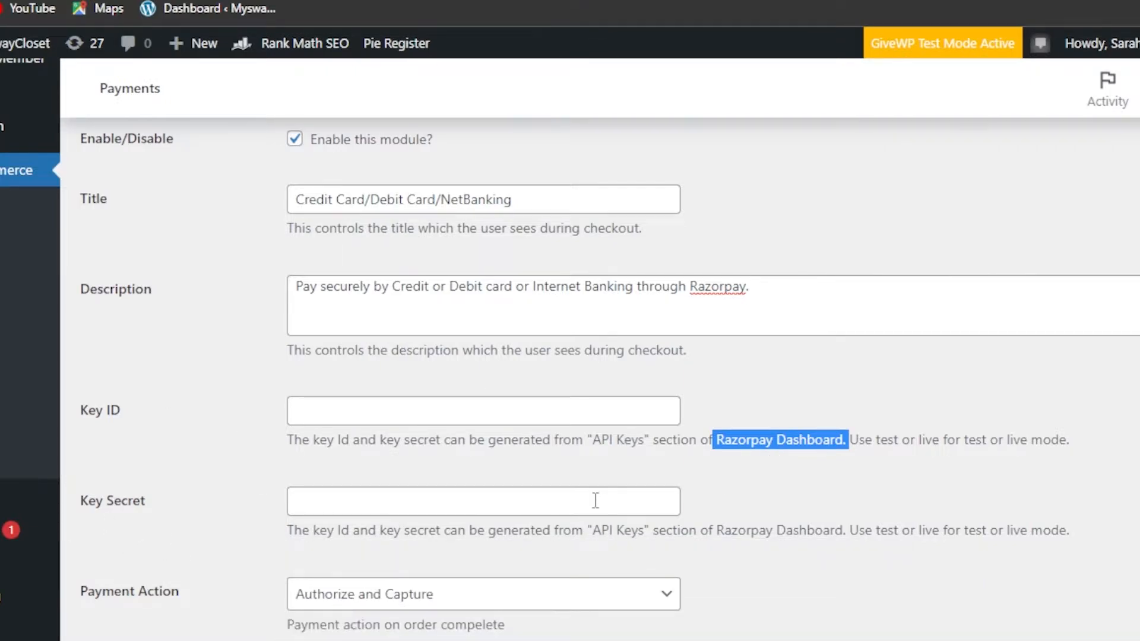
left_click_drag(594, 530, 287, 530)
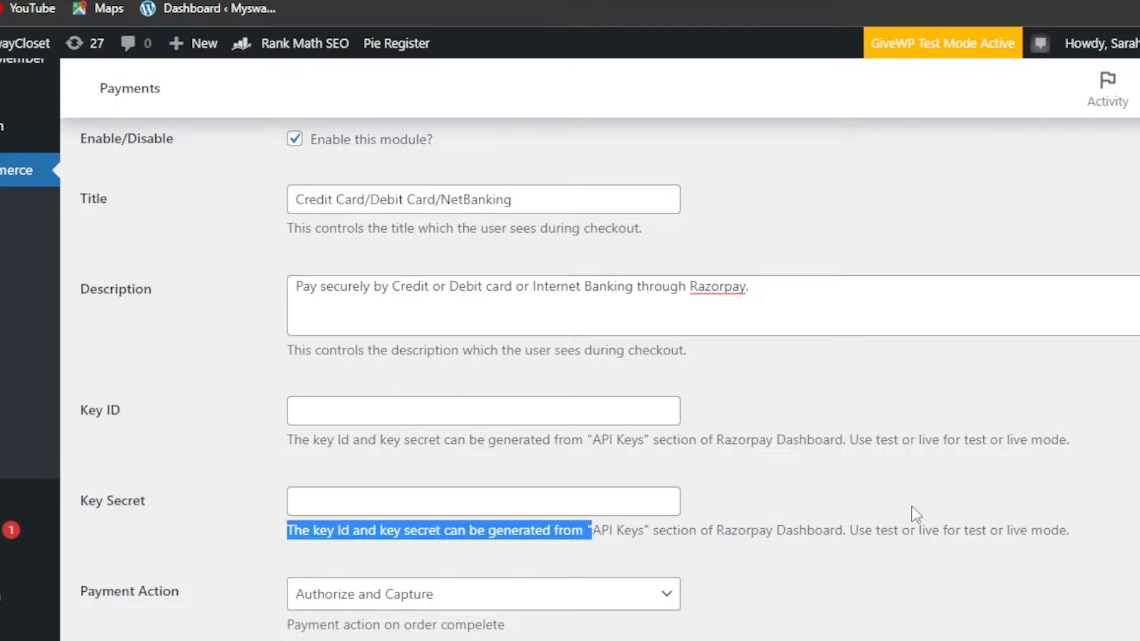
scroll(599, 358, "down", 5)
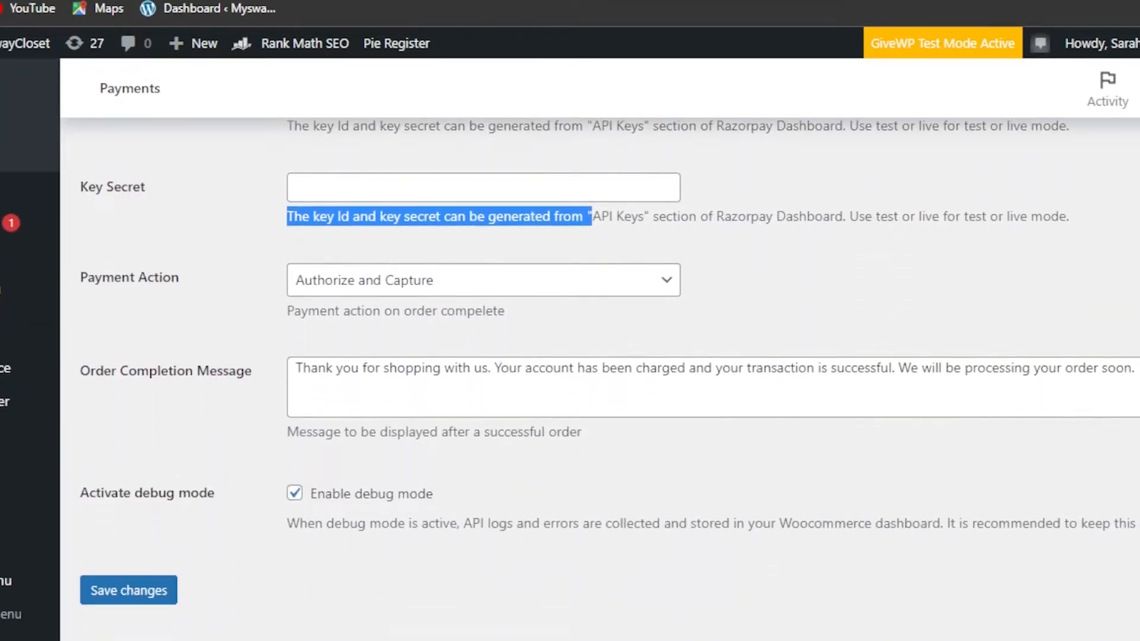
left_click(442, 291)
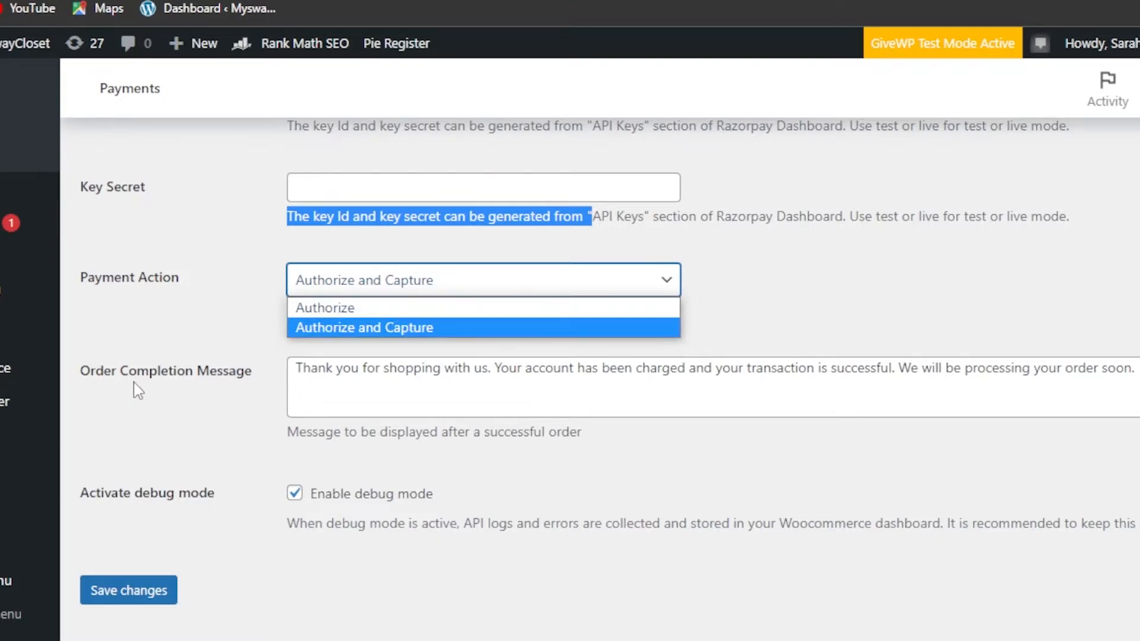
left_click(413, 426)
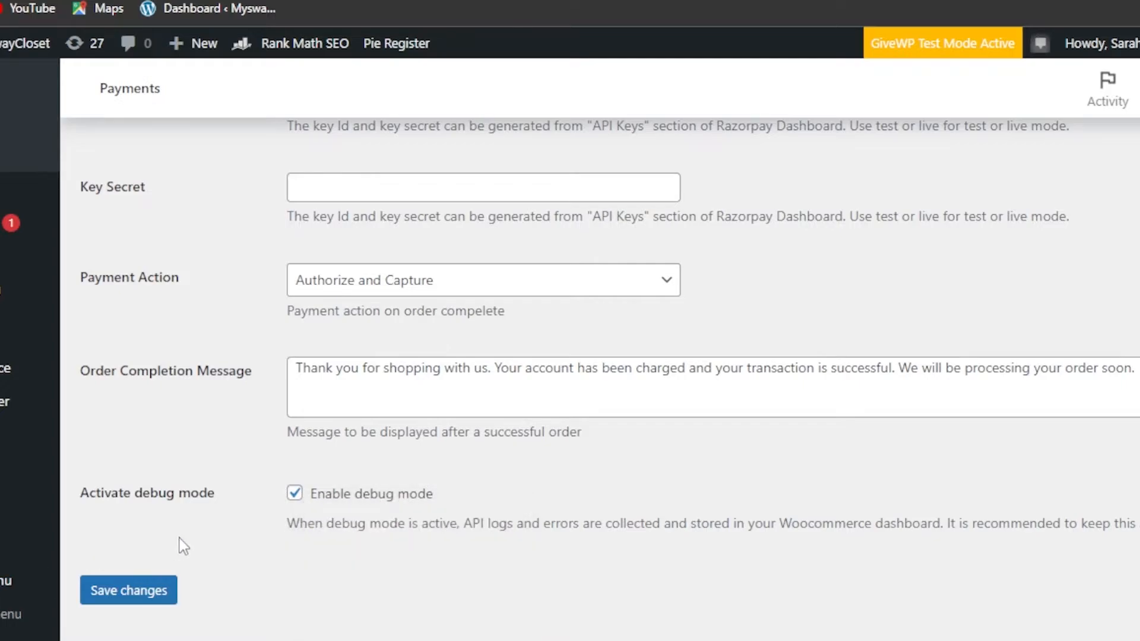
Save the Razorpay gateway settings, then move to the Subscriptions settings.
left_click(165, 591)
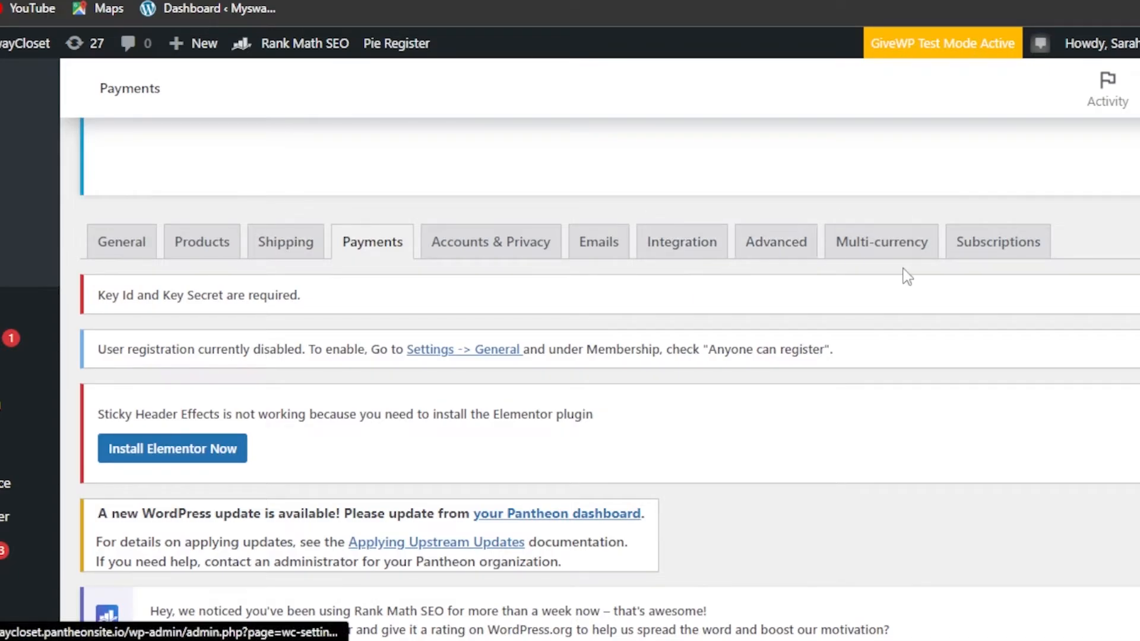
left_click(987, 254)
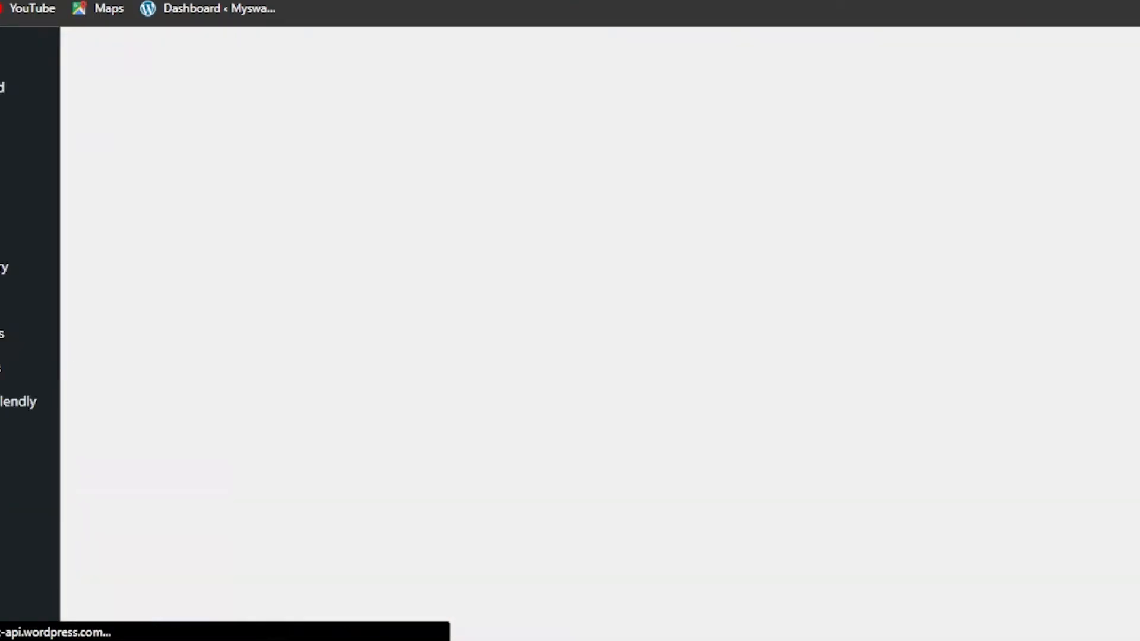
Scroll through the WooCommerce Subscriptions settings, noting Mixed Checkout is enabled.
scroll(600, 380, "down", 4)
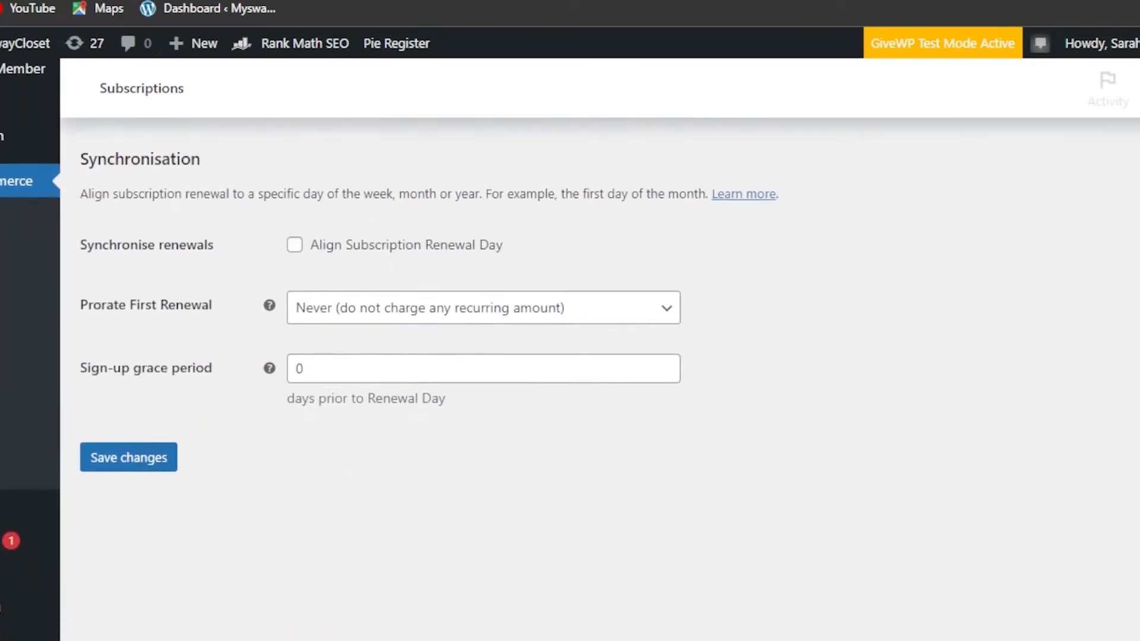
scroll(599, 380, "up", 2)
scroll(599, 380, "down", 2)
scroll(600, 380, "down", 7)
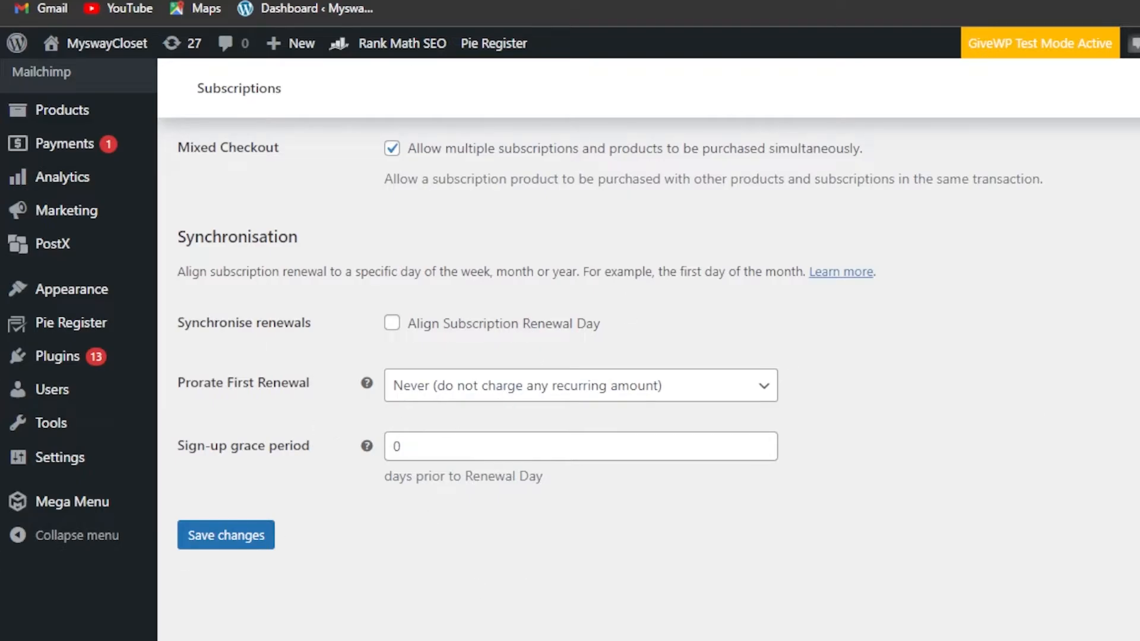
scroll(968, 256, "up", 10)
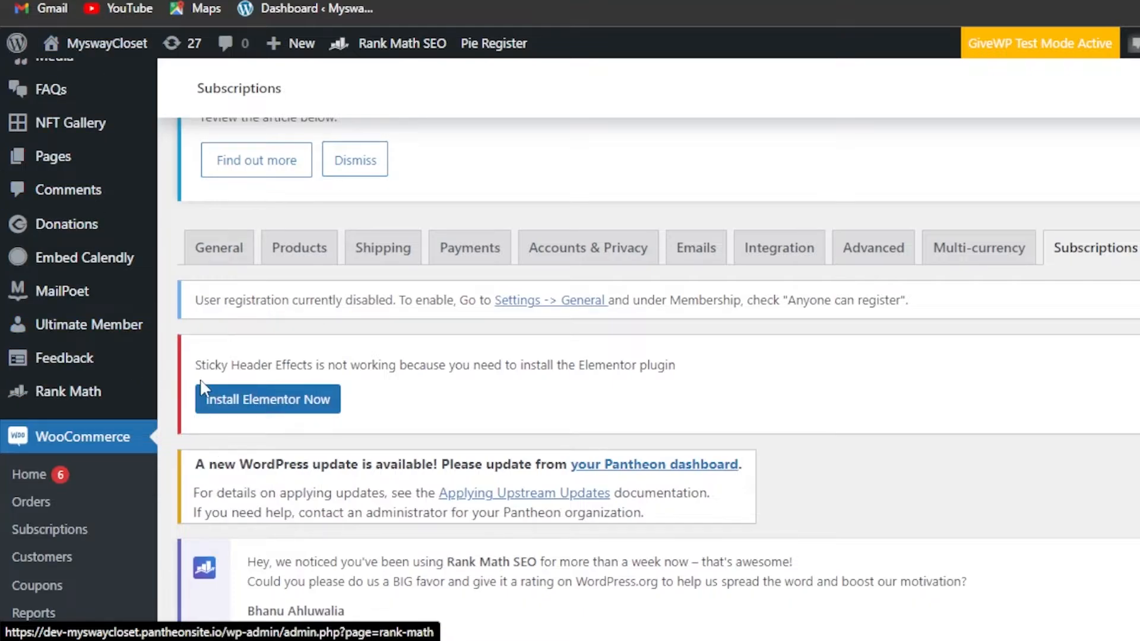
scroll(648, 356, "down", 7)
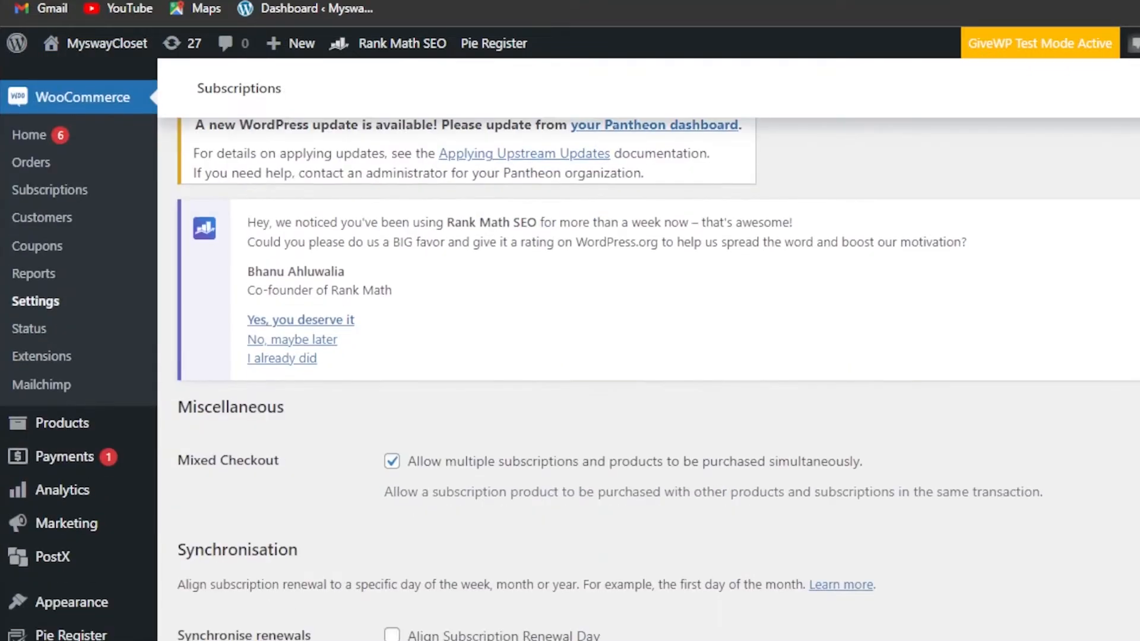
scroll(649, 356, "down", 4)
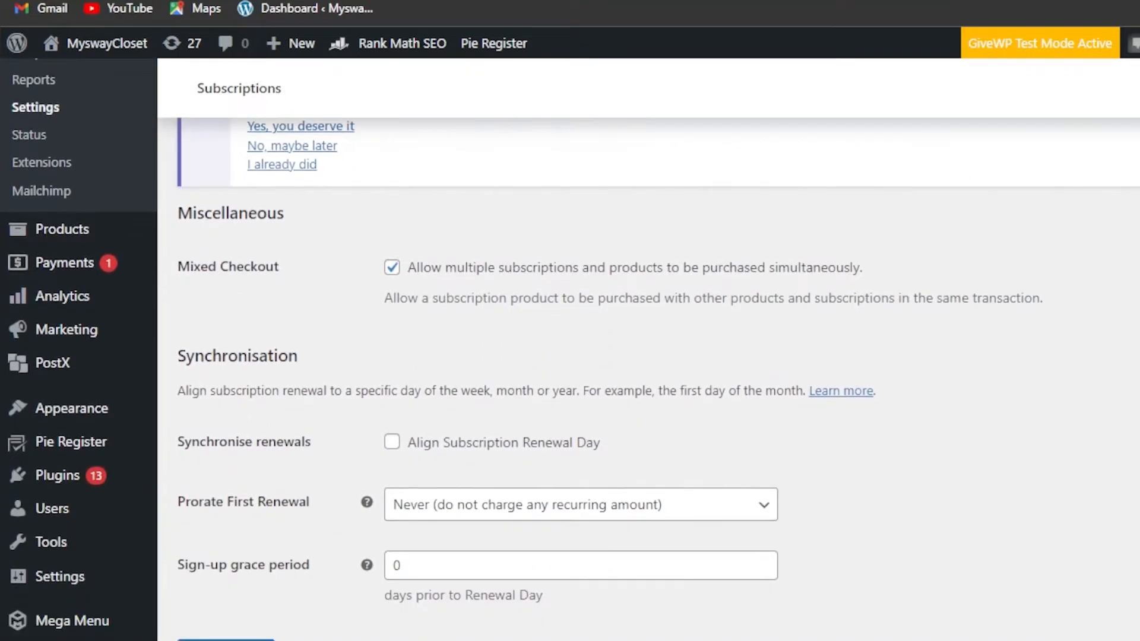
scroll(813, 157, "up", 12)
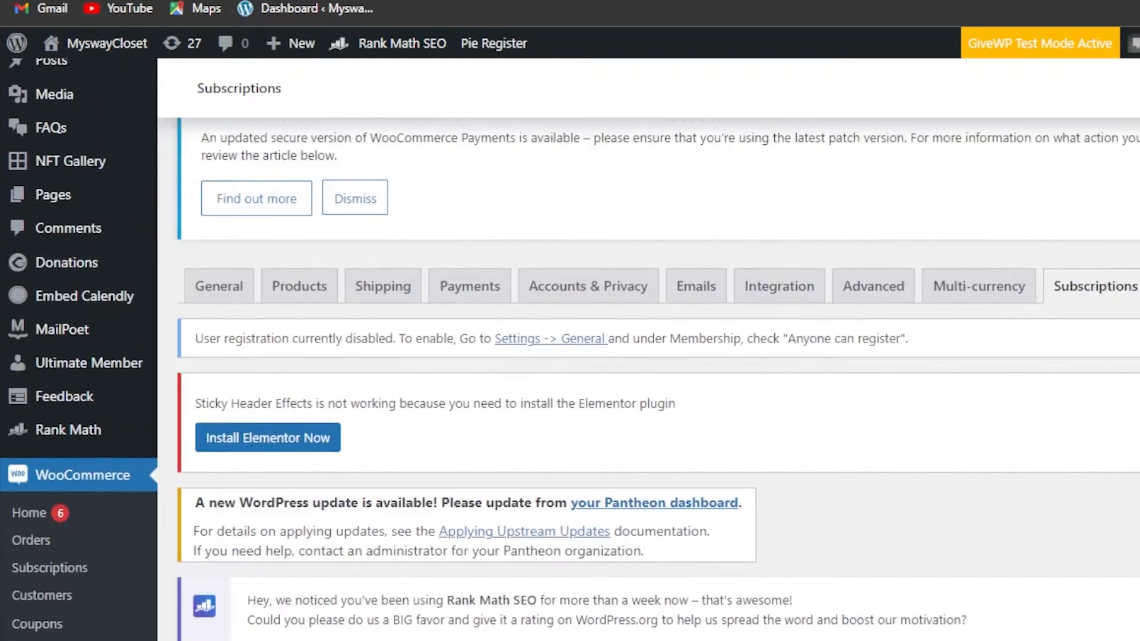
scroll(648, 356, "down", 12)
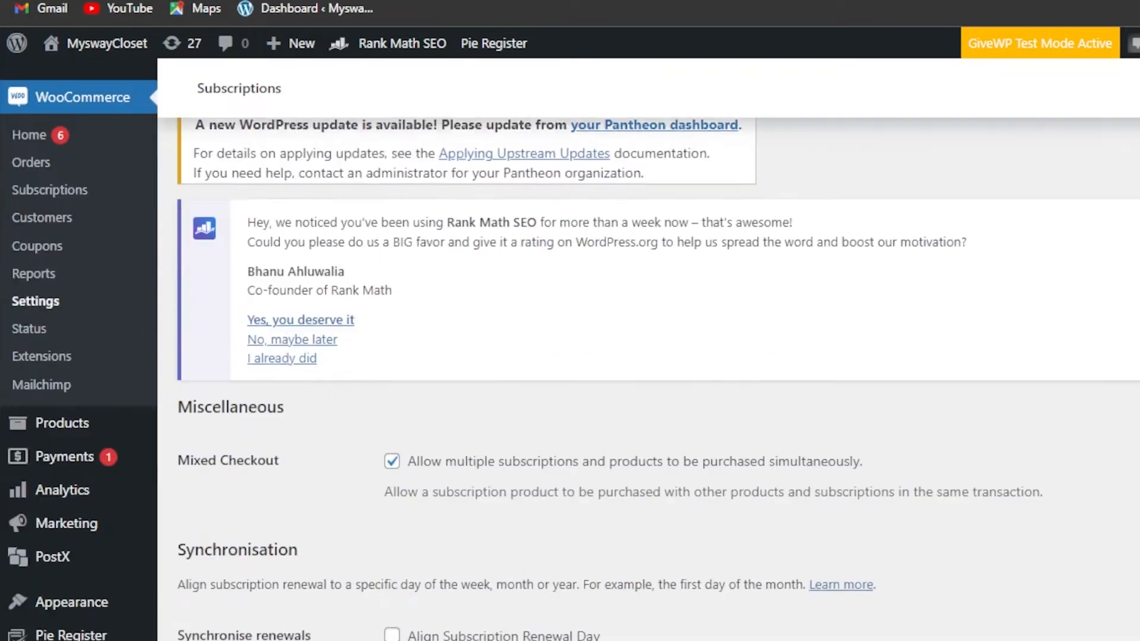
scroll(648, 349, "up", 12)
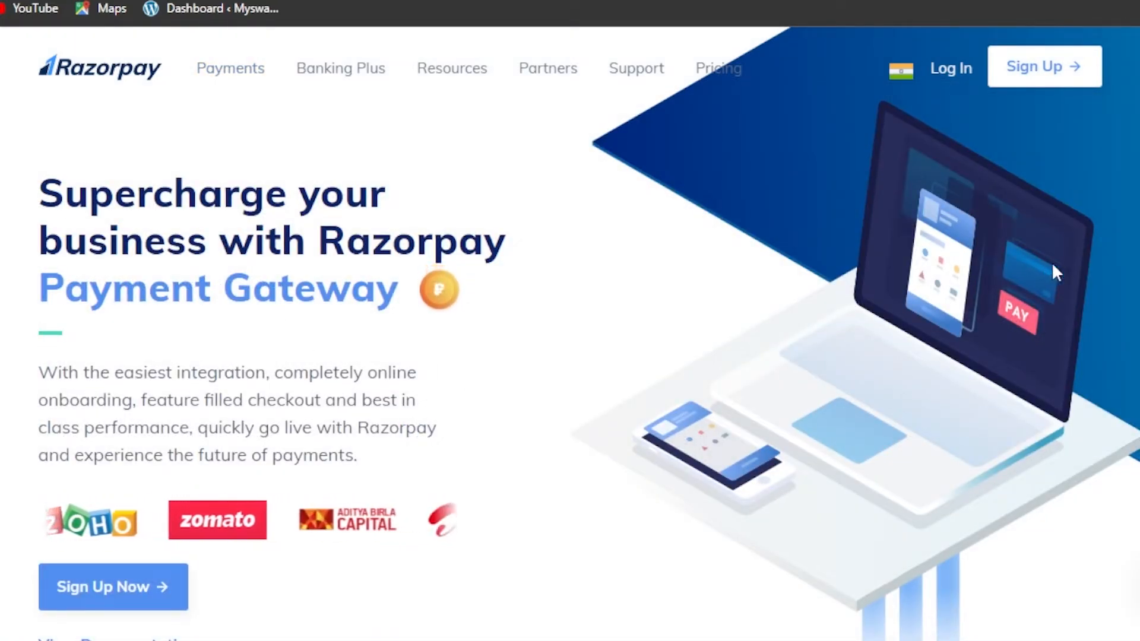
Read Razorpay's accepted payment modes, highlighting the domestic and international cards line.
scroll(419, 429, "down", 5)
scroll(419, 429, "down", 4)
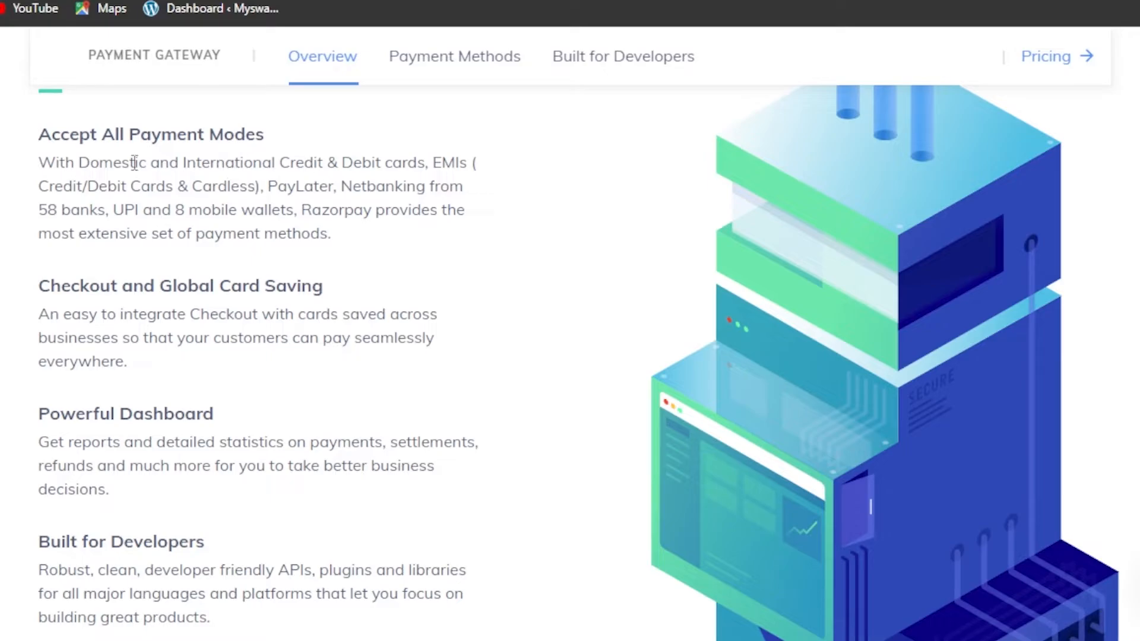
left_click_drag(41, 162, 432, 161)
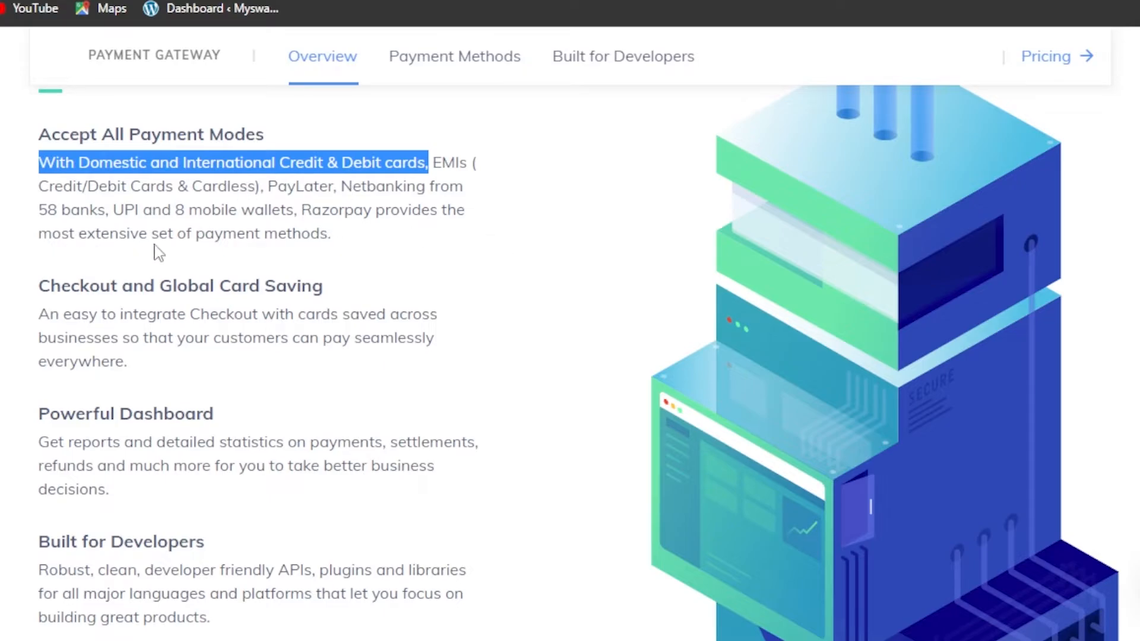
scroll(871, 506, "up", 10)
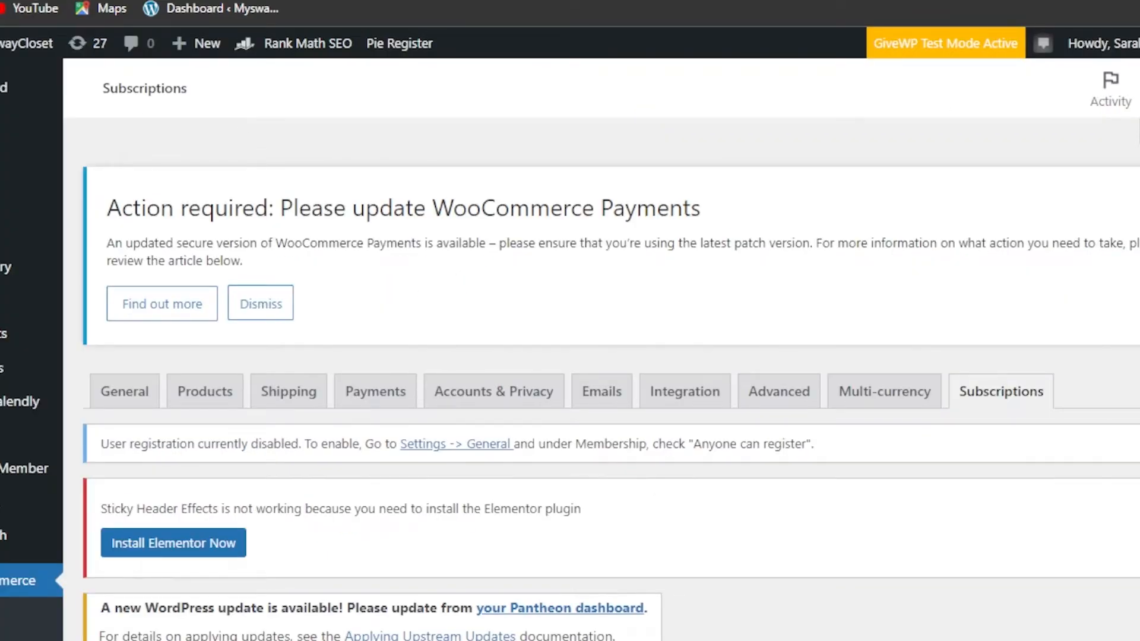
scroll(610, 356, "down", 13)
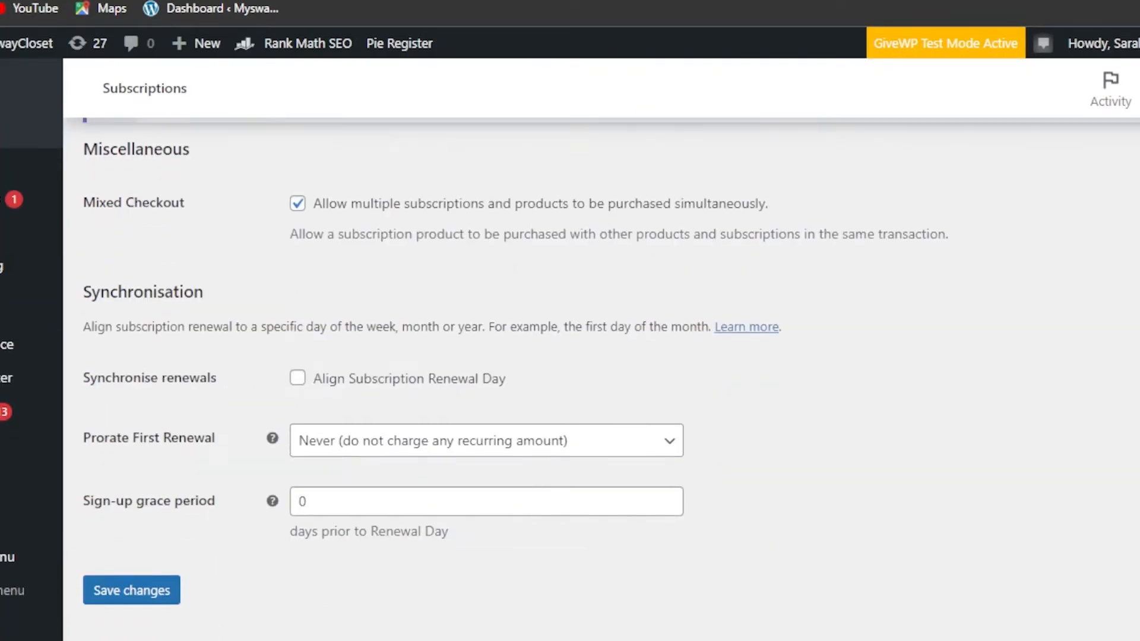
scroll(610, 356, "up", 4)
scroll(610, 356, "up", 10)
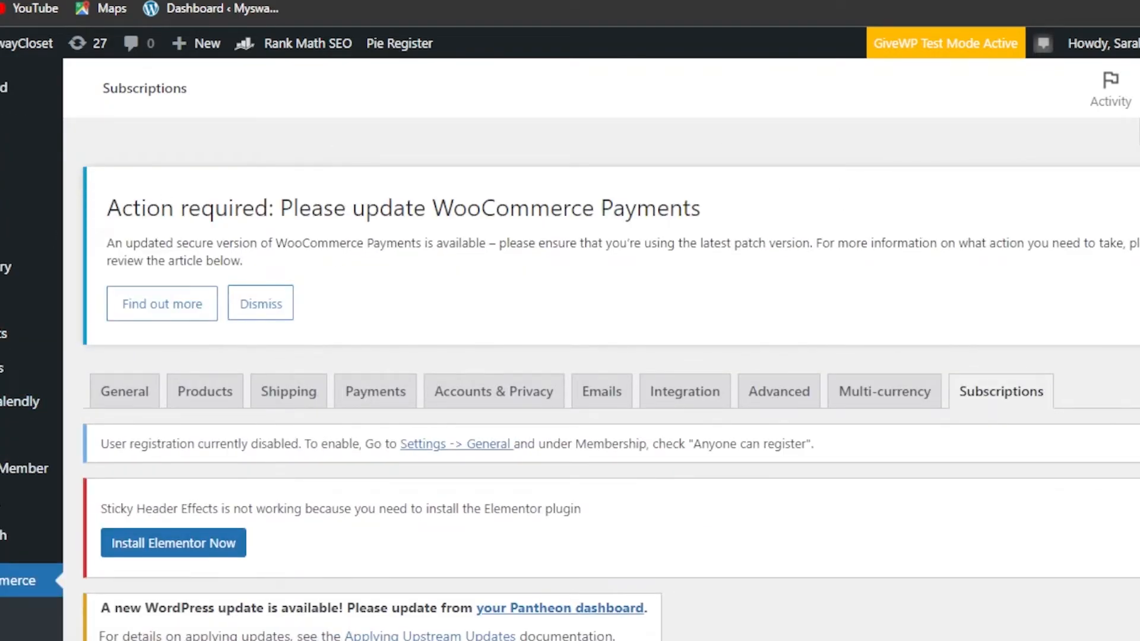
scroll(609, 356, "down", 12)
scroll(610, 357, "up", 11)
scroll(1073, 193, "down", 8)
scroll(1073, 193, "up", 8)
scroll(601, 378, "down", 10)
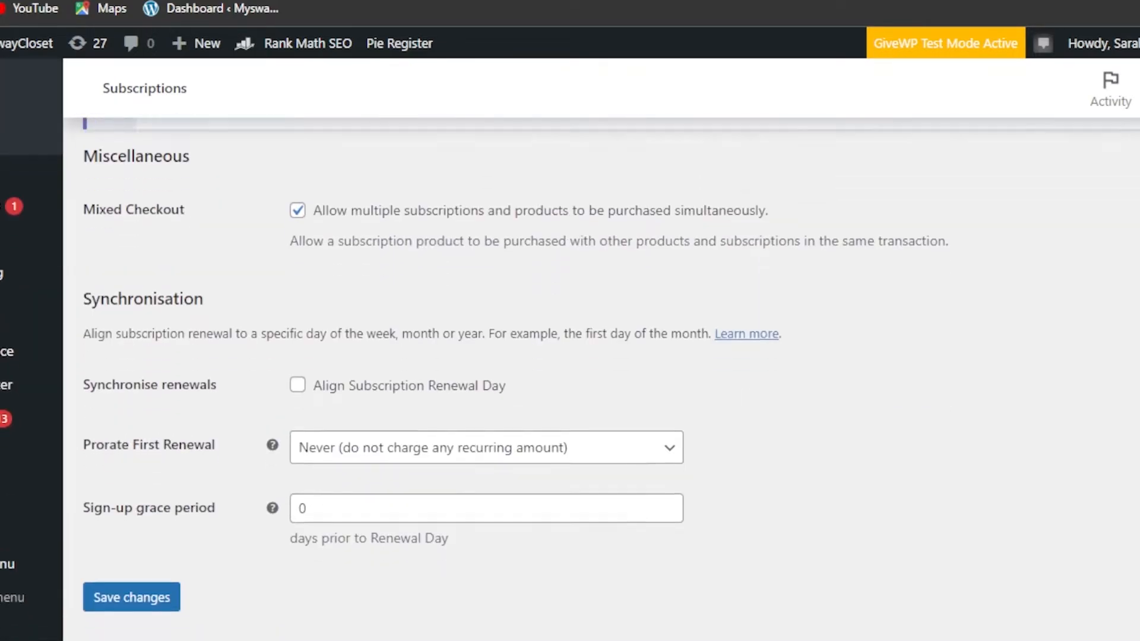
scroll(601, 378, "down", 1)
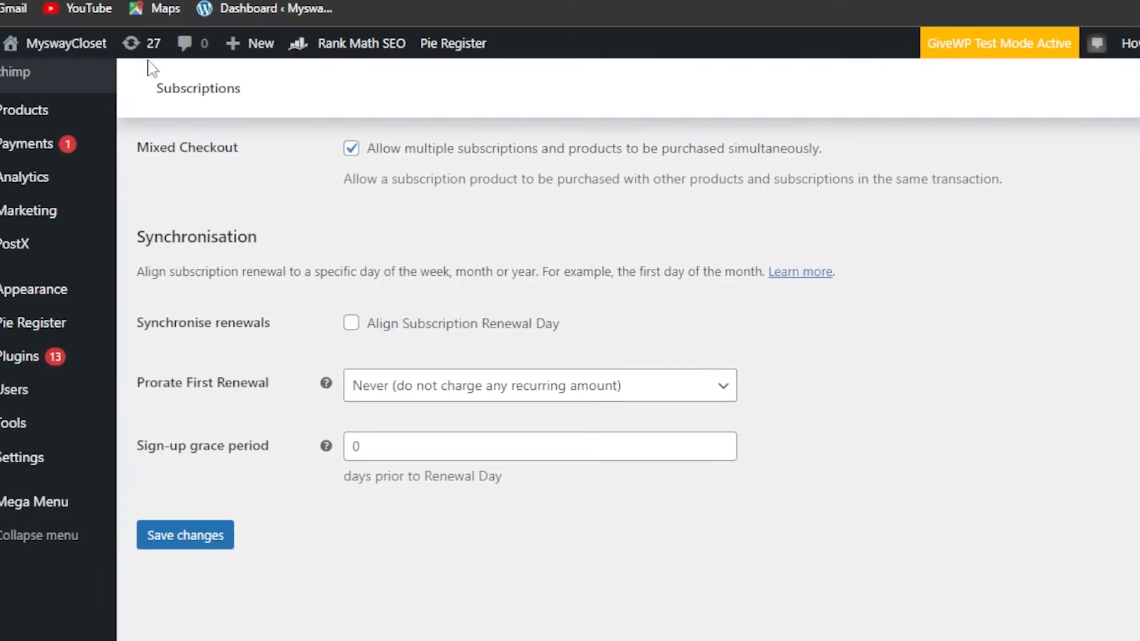
scroll(647, 380, "up", 8)
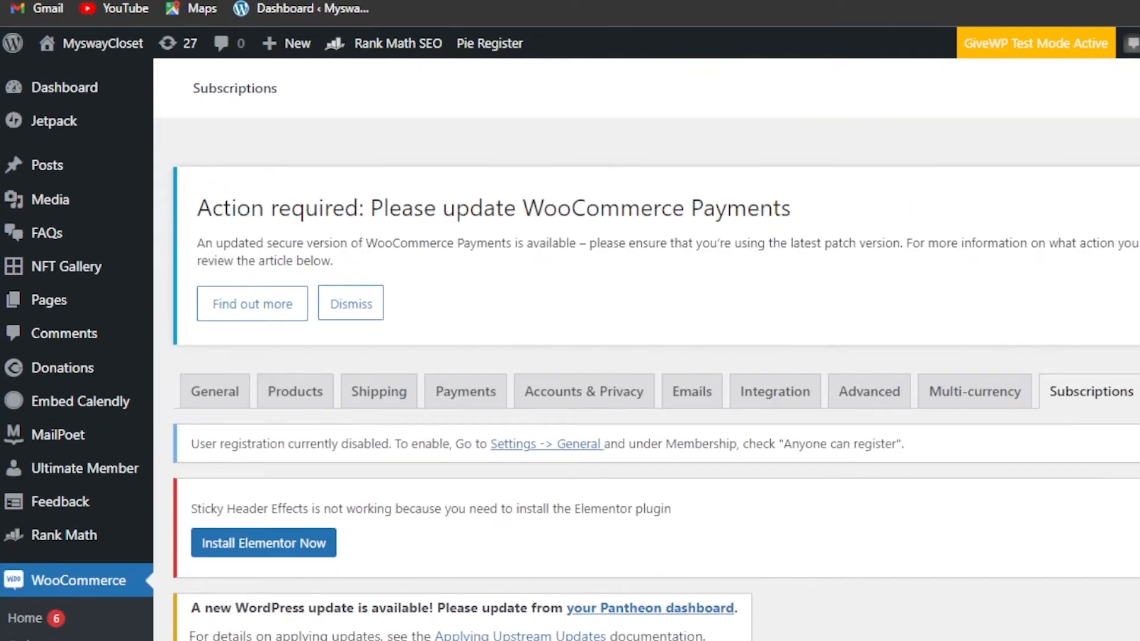
Open the WooCommerce Payments setup page and scroll through it.
scroll(647, 380, "down", 5)
left_click(60, 451)
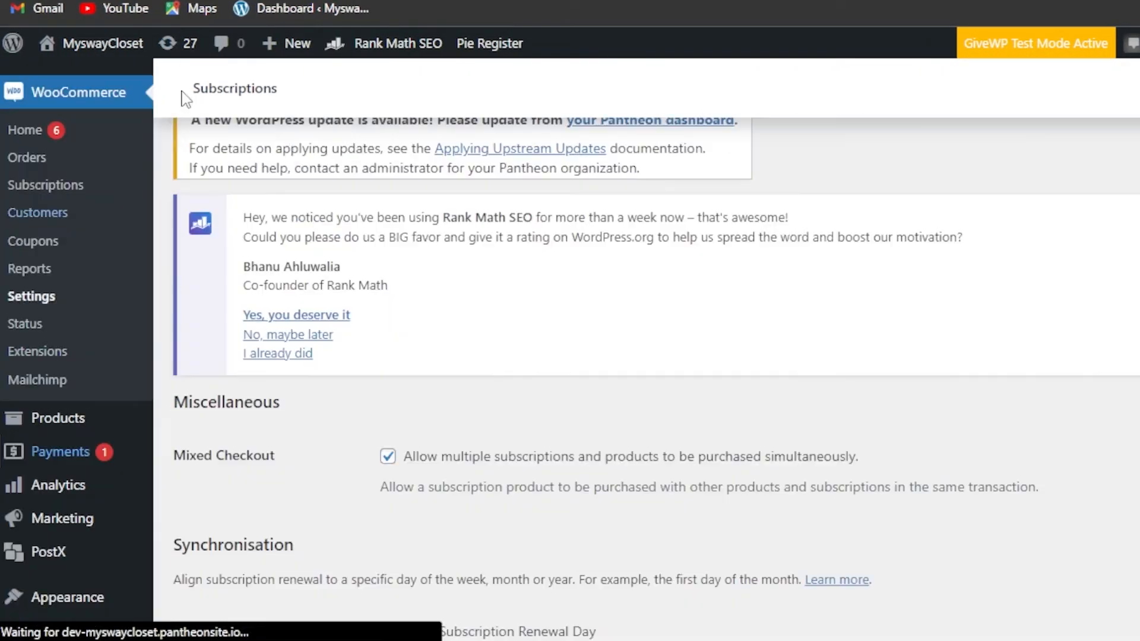
left_click(72, 457)
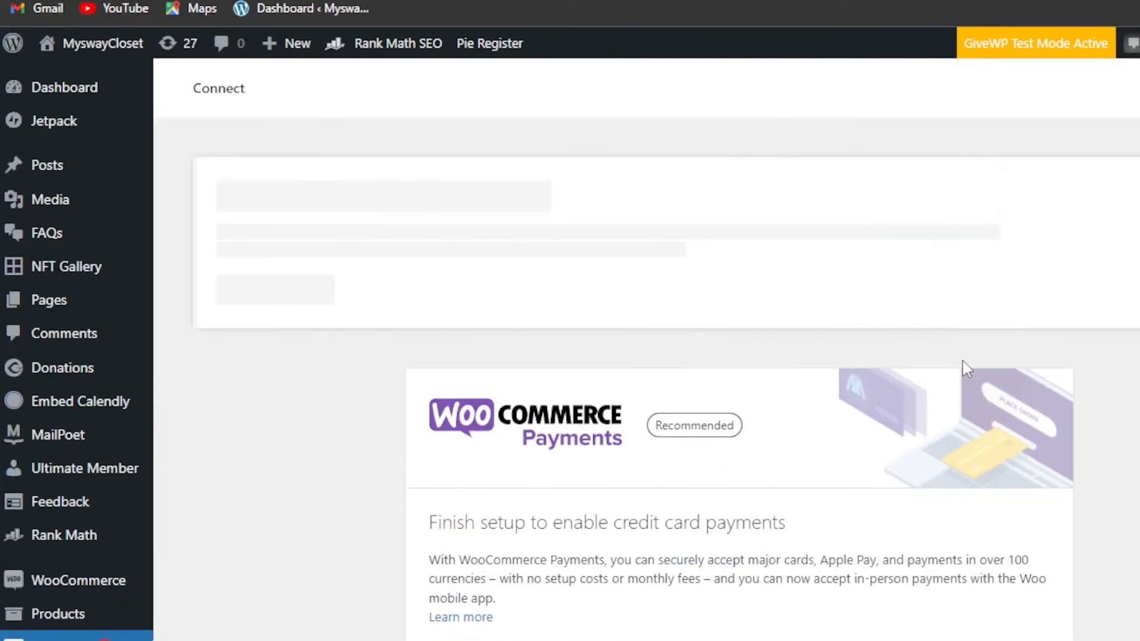
scroll(647, 356, "down", 5)
scroll(646, 356, "down", 3)
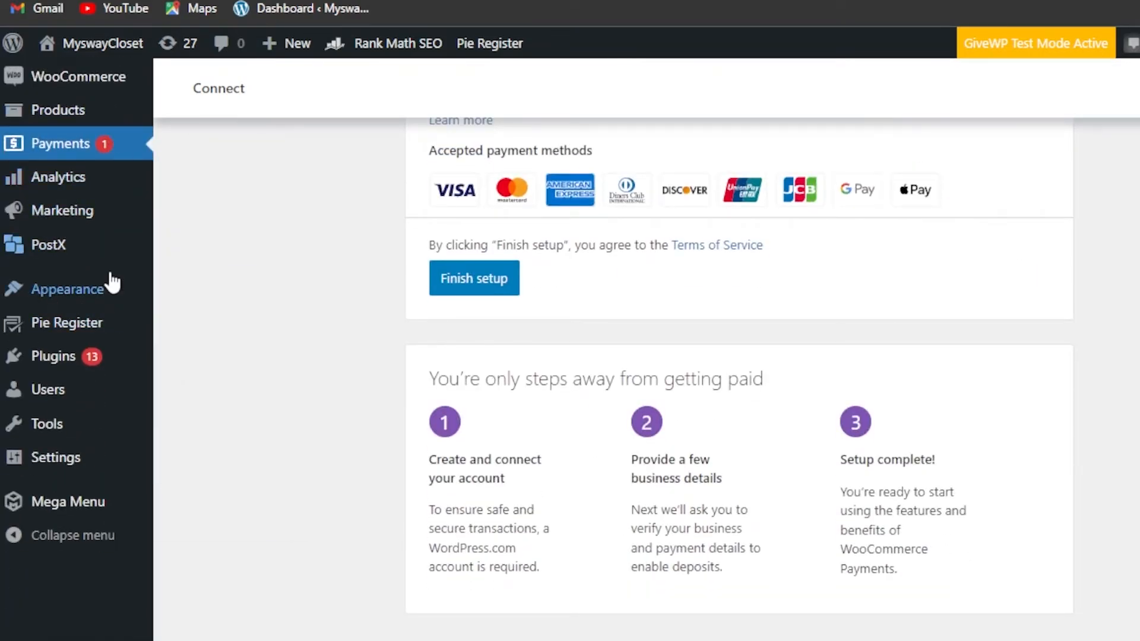
Go to Plugins > Installed Plugins.
mouse_move(27, 359)
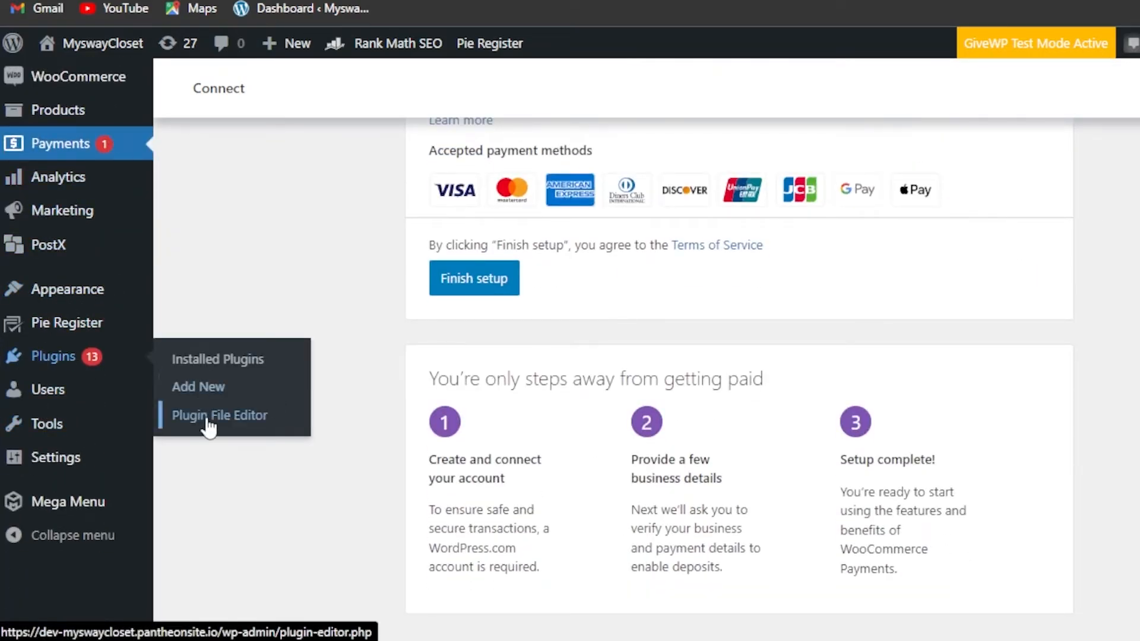
left_click(205, 360)
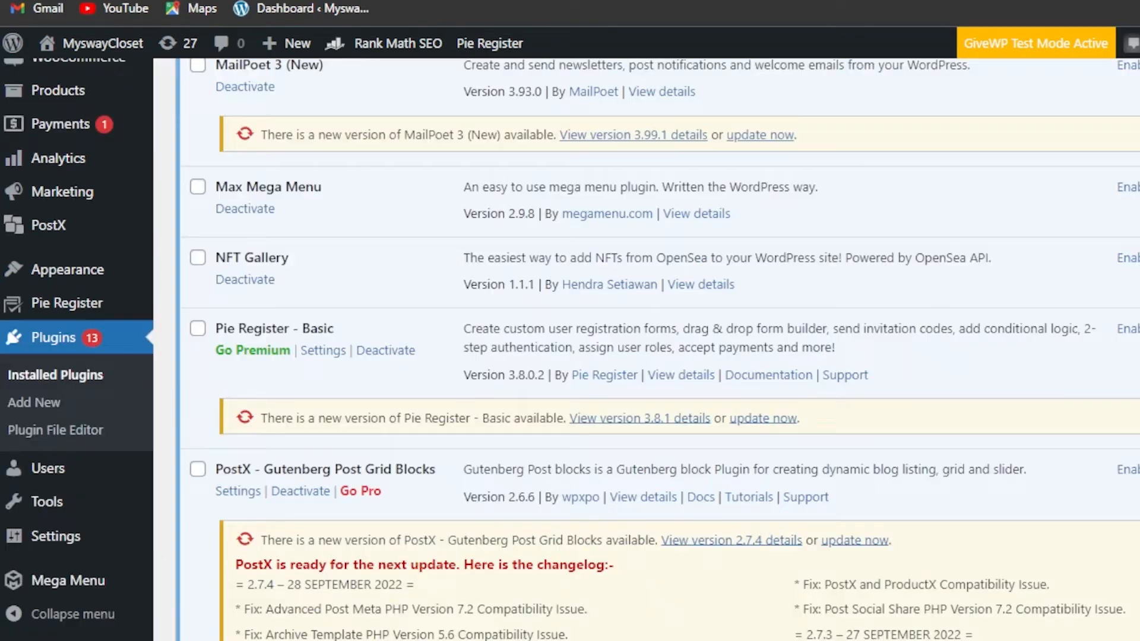
scroll(647, 350, "down", 4)
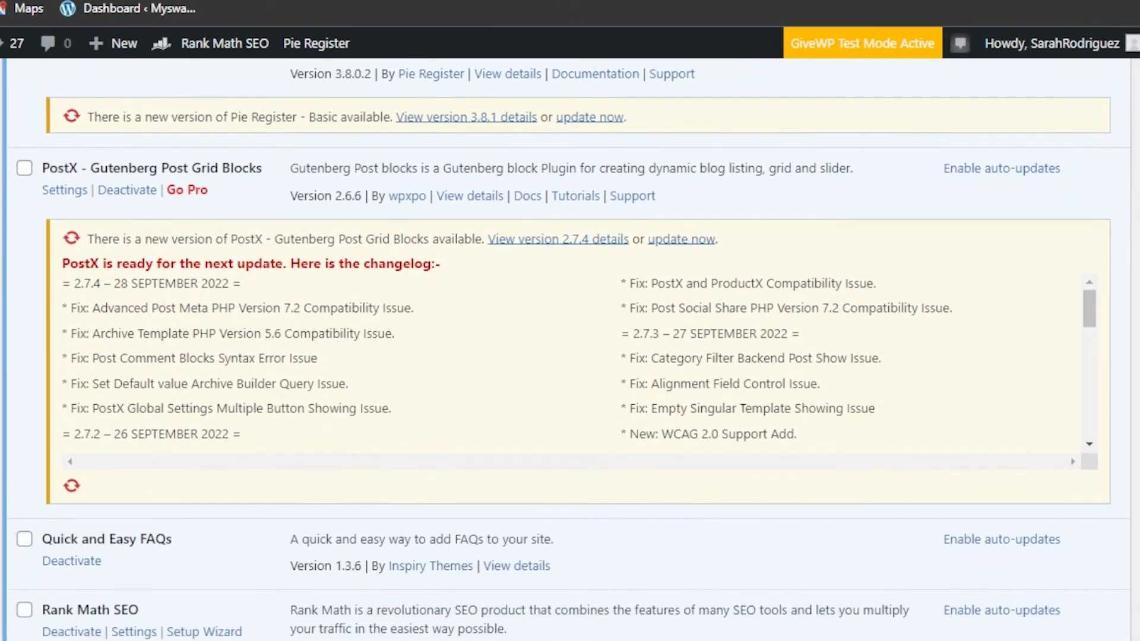
Activate Razorpay Quick Payments in the Plugins list, then follow its Settings link.
scroll(570, 350, "down", 6)
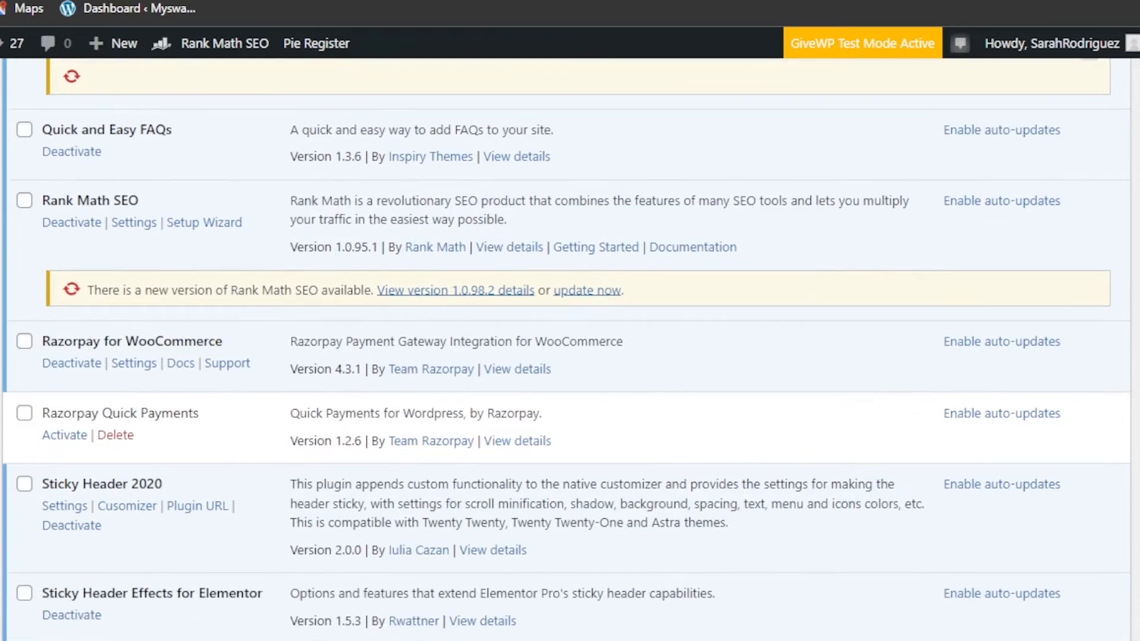
left_click(66, 438)
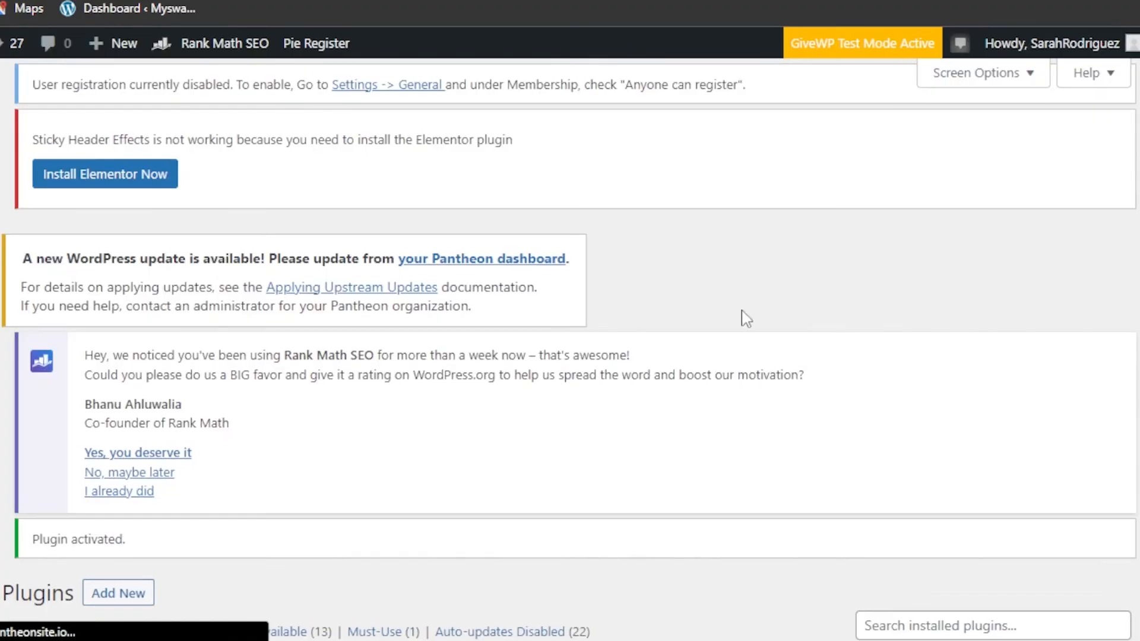
scroll(570, 350, "down", 20)
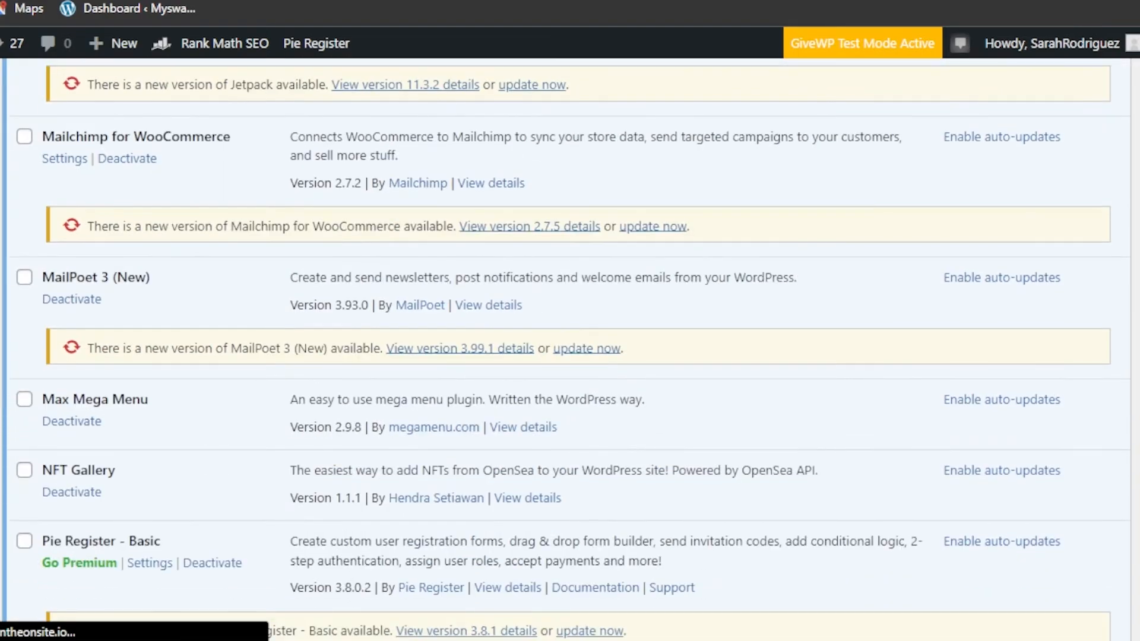
scroll(155, 551, "down", 15)
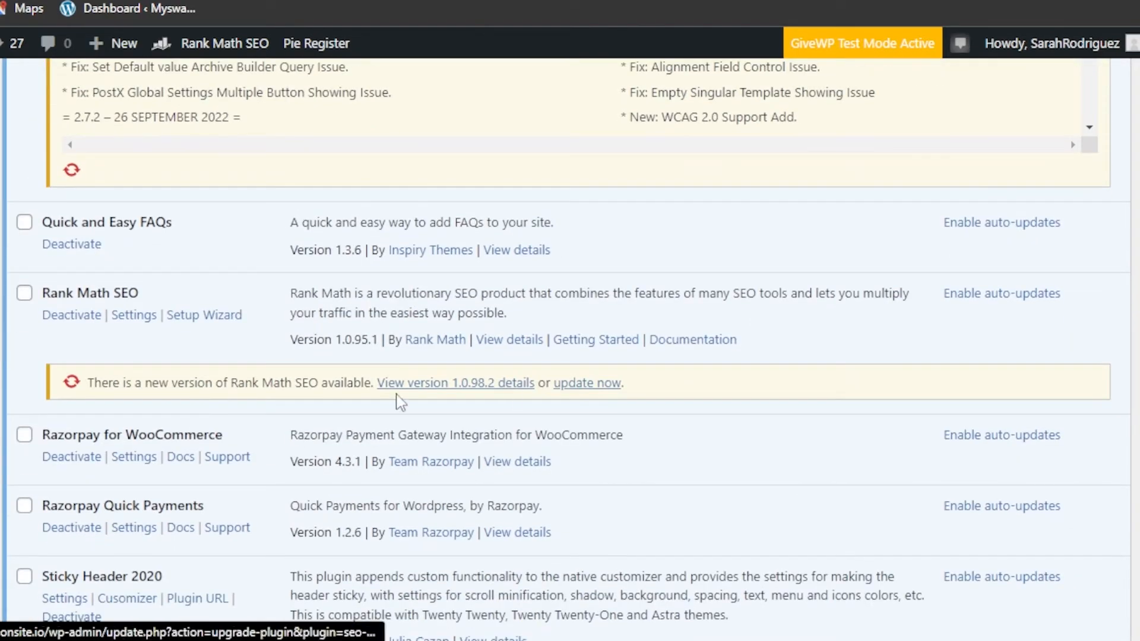
left_click(121, 529)
scroll(644, 349, "down", 6)
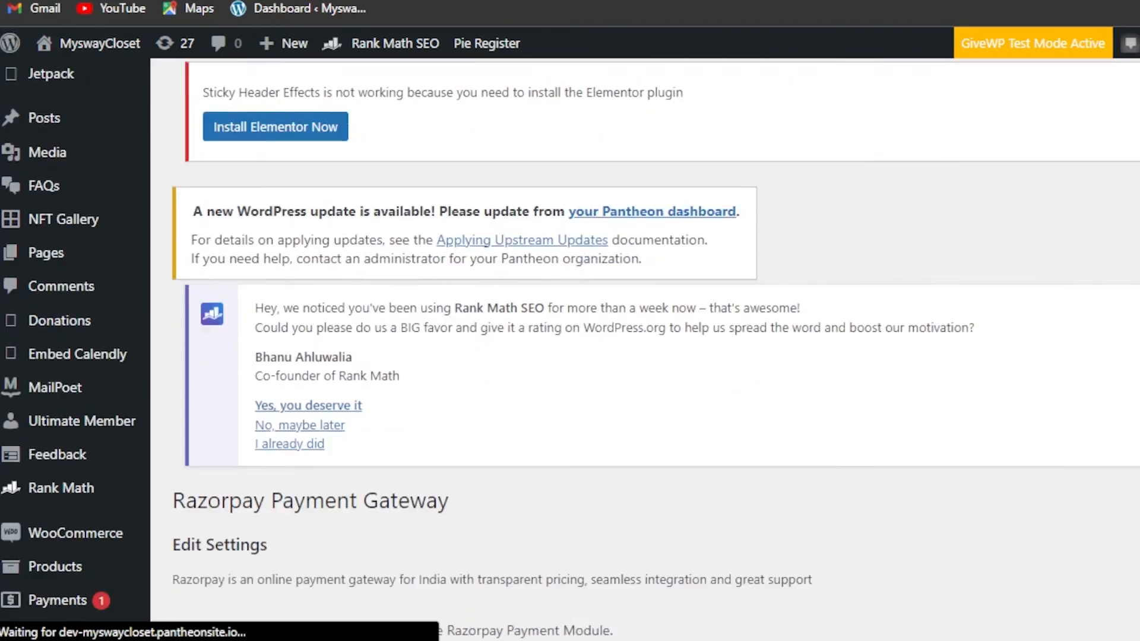
Look over the Razorpay Payment Gateway Edit Settings form, then go back to the admin Dashboard.
scroll(384, 389, "down", 4)
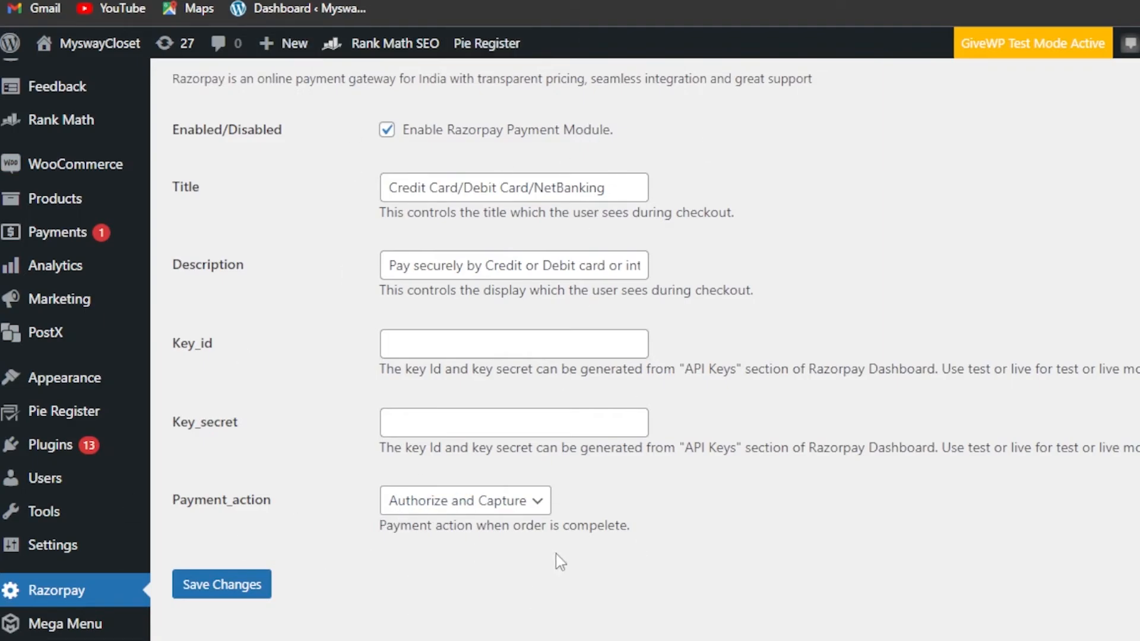
scroll(645, 351, "up", 6)
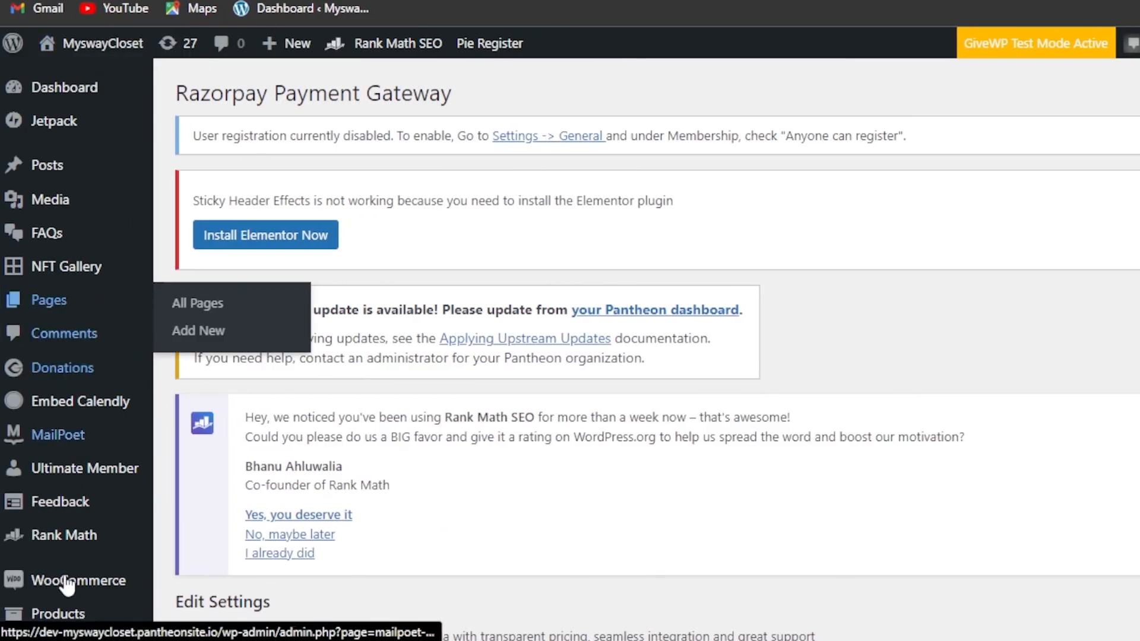
mouse_move(174, 84)
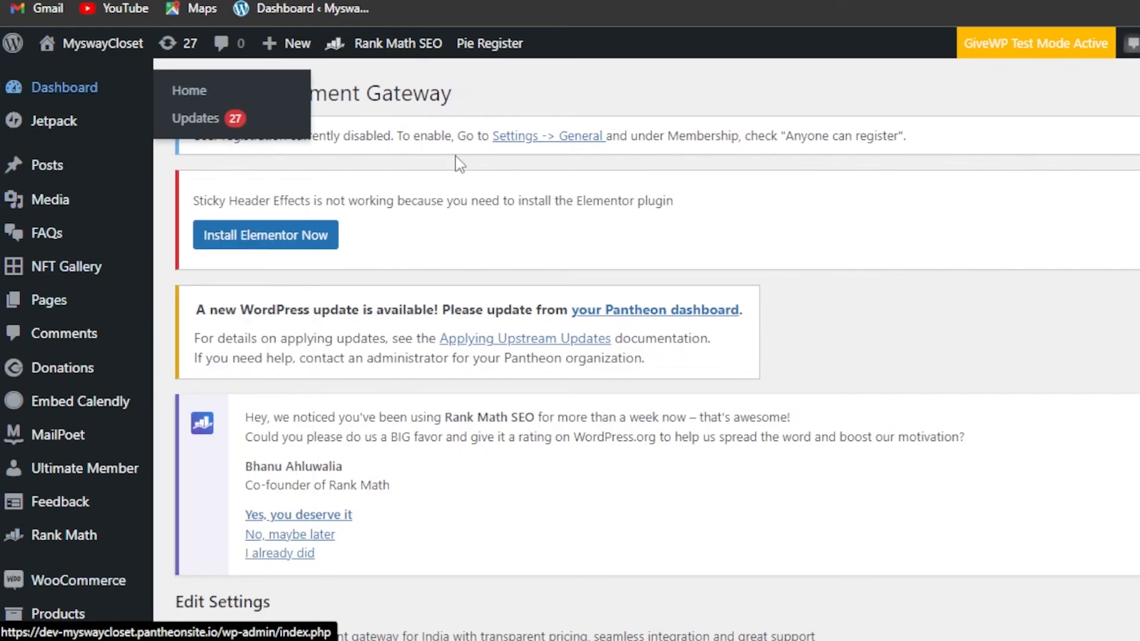
scroll(657, 357, "down", 10)
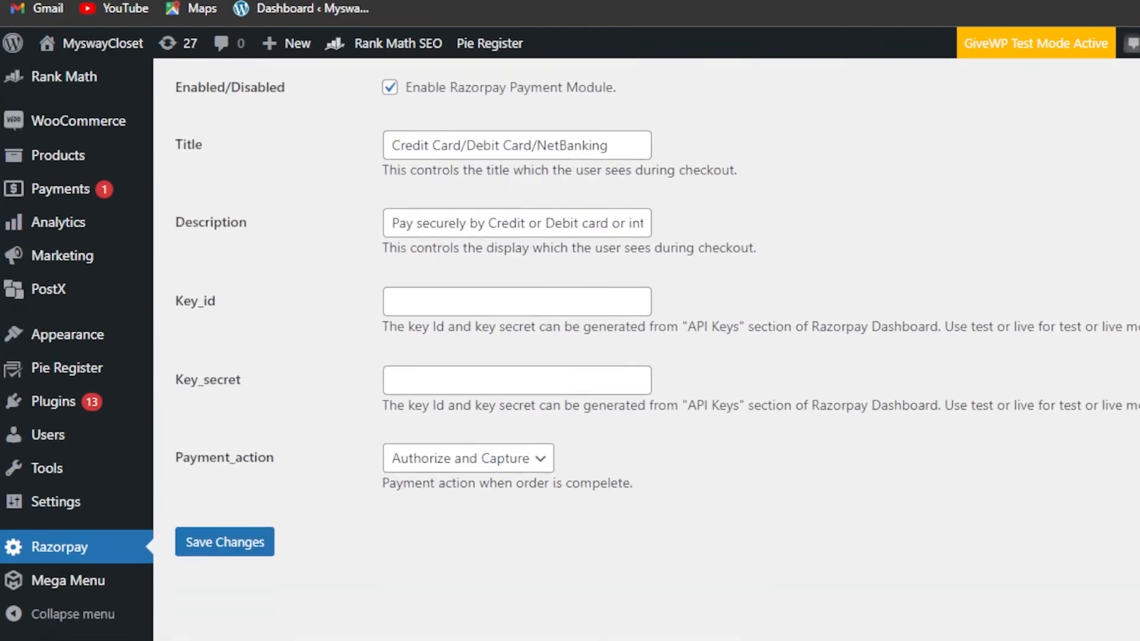
scroll(658, 356, "up", 10)
left_click(61, 99)
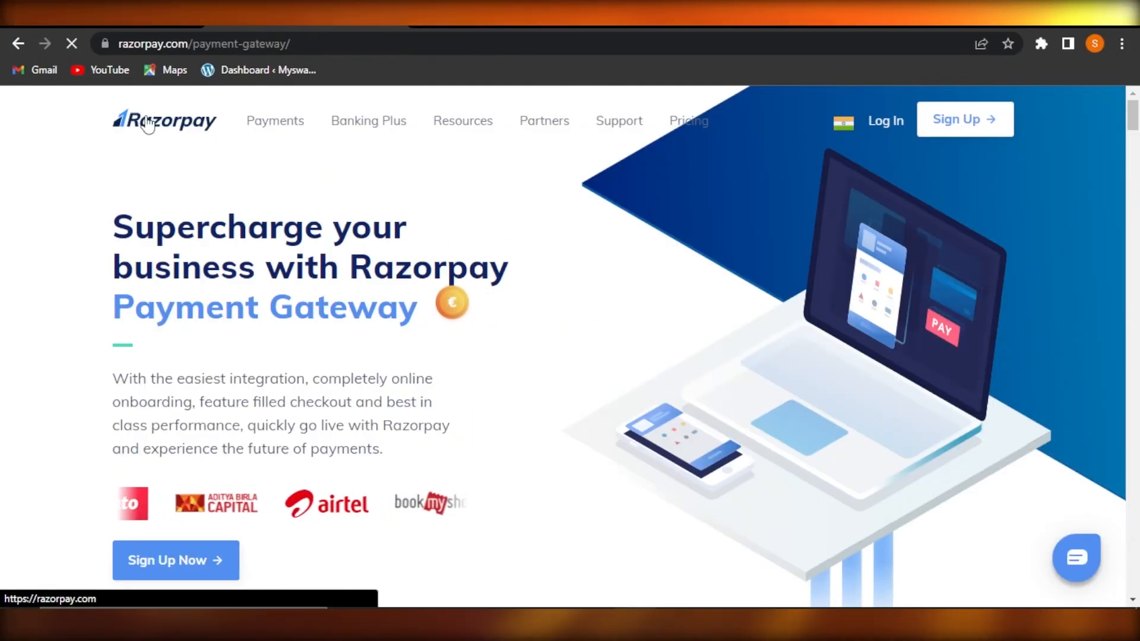
Open the razorpay.com home page from the Razorpay logo in the other tab.
left_click(147, 123)
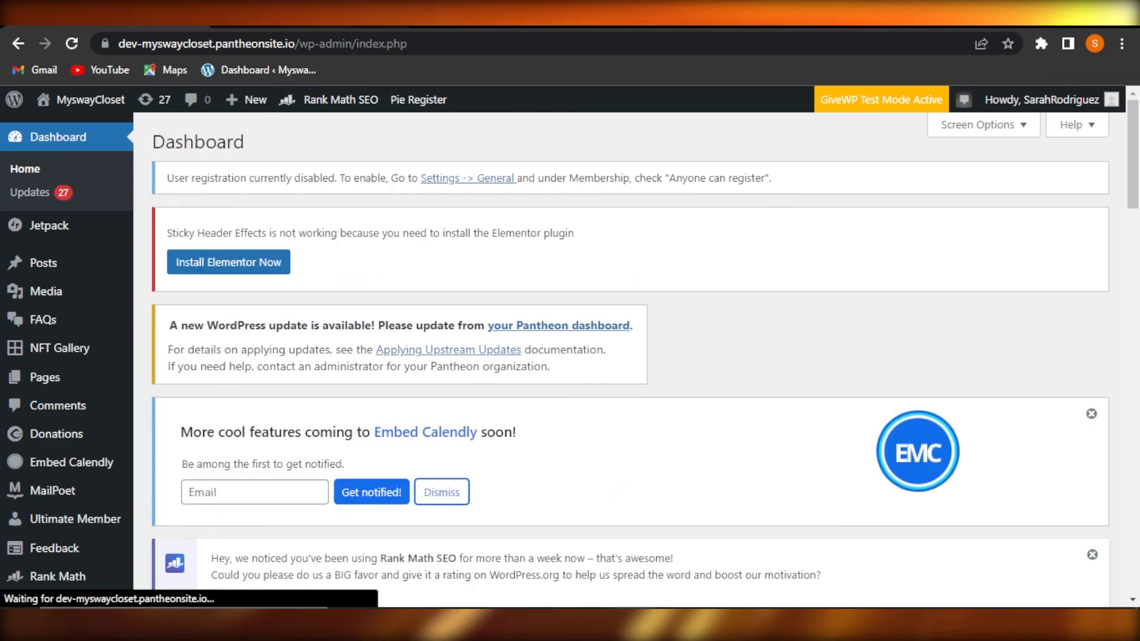